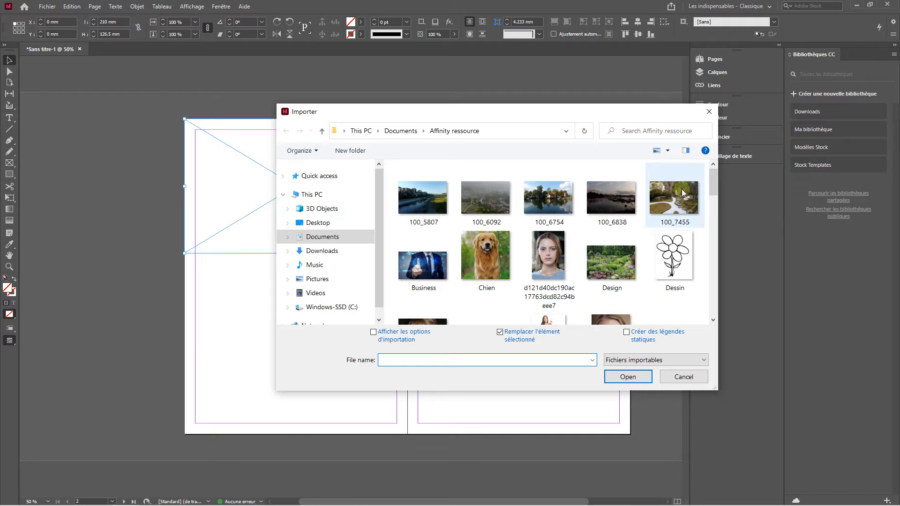
# - Import the Mannequin.jpg portrait into the selected frame on the first page and fit it so it fills the frame proportionally
pyautogui.moveTo(712, 182); pyautogui.dragTo(715, 240)
pyautogui.click(499, 253)
pyautogui.doubleClick(499, 254)
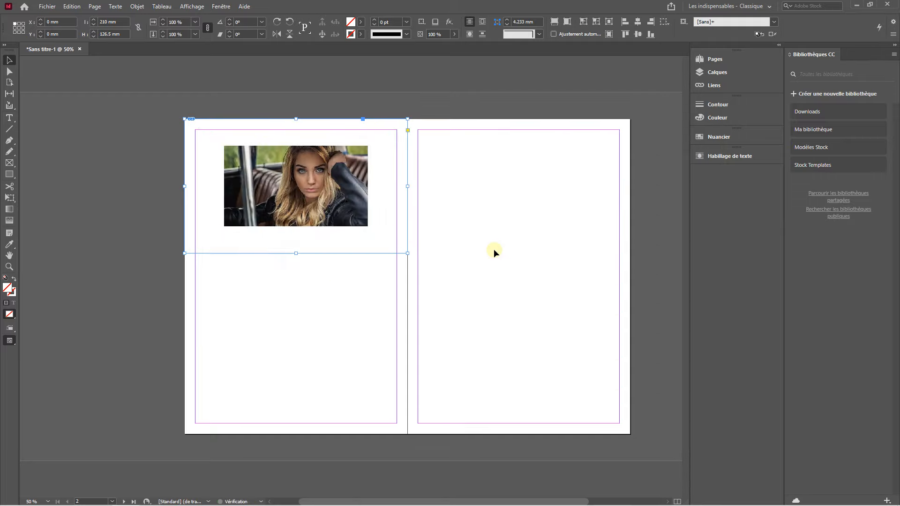
pyautogui.click(554, 22)
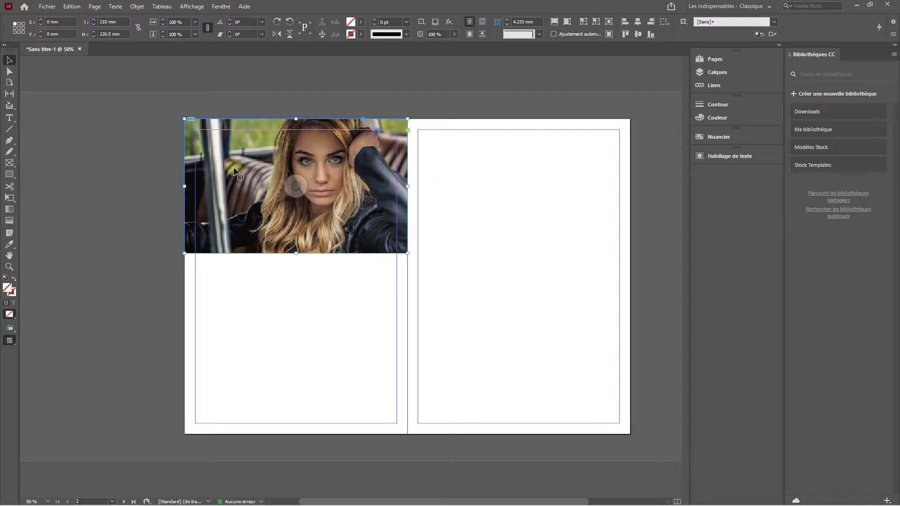
# - Create a text frame about 44 × 15 mm at the photo's upper-left margin corner and enter "FASHION"
pyautogui.hscroll(-2, 209, 161)
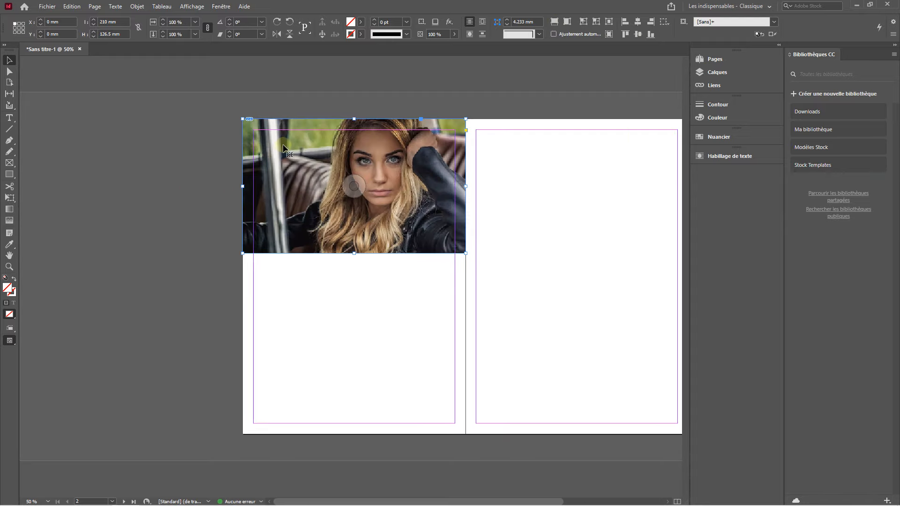
pyautogui.scroll(2, 284, 149)
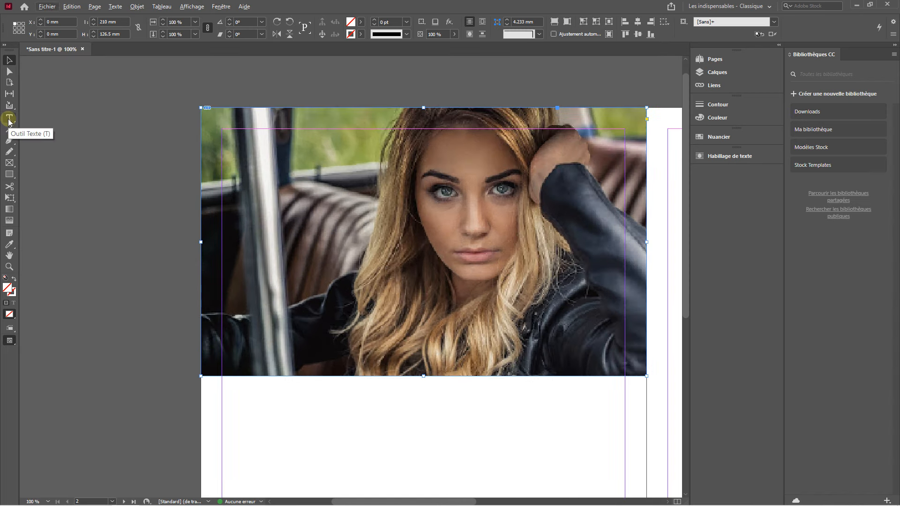
pyautogui.click(8, 120)
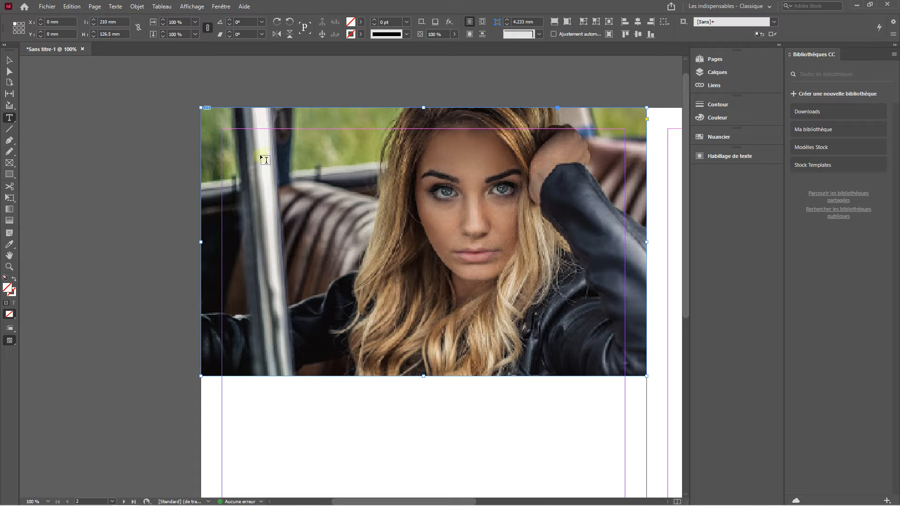
pyautogui.moveTo(225, 132); pyautogui.dragTo(313, 160)
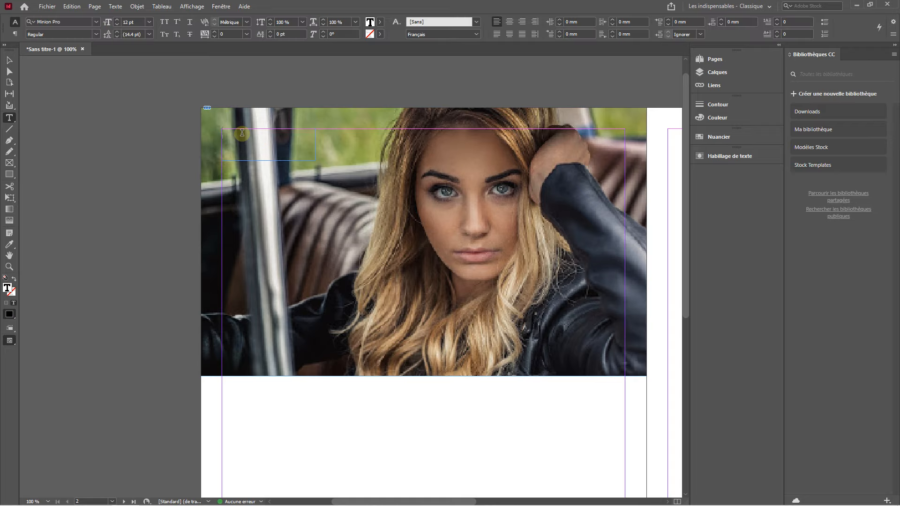
pyautogui.press('capslock')
pyautogui.write('FAS')
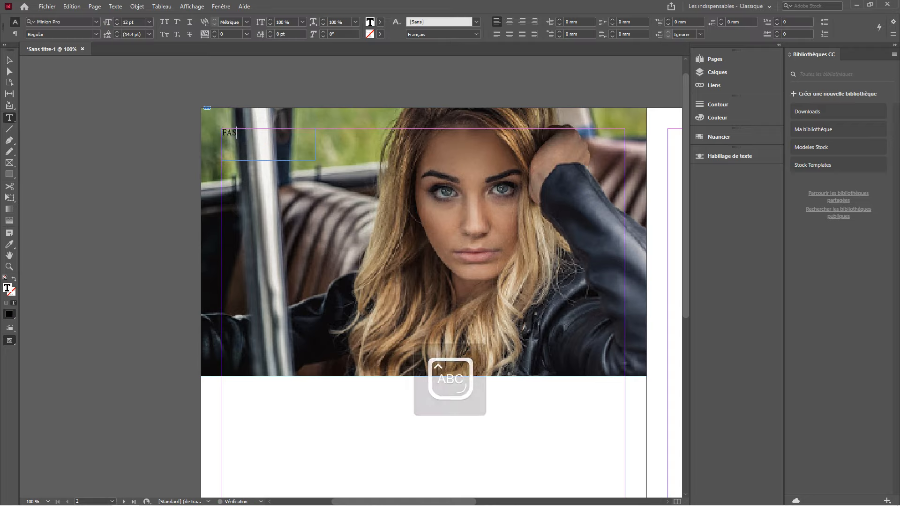
pyautogui.write('HIO')
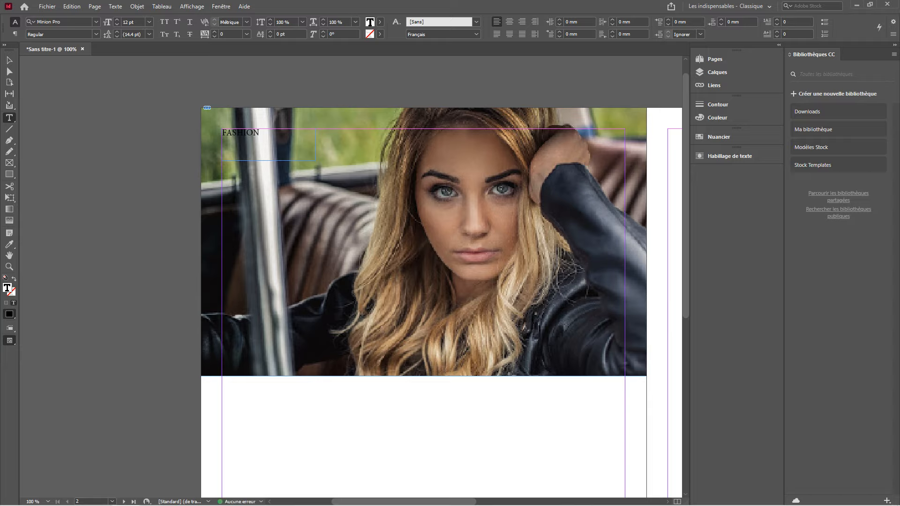
pyautogui.write('N')
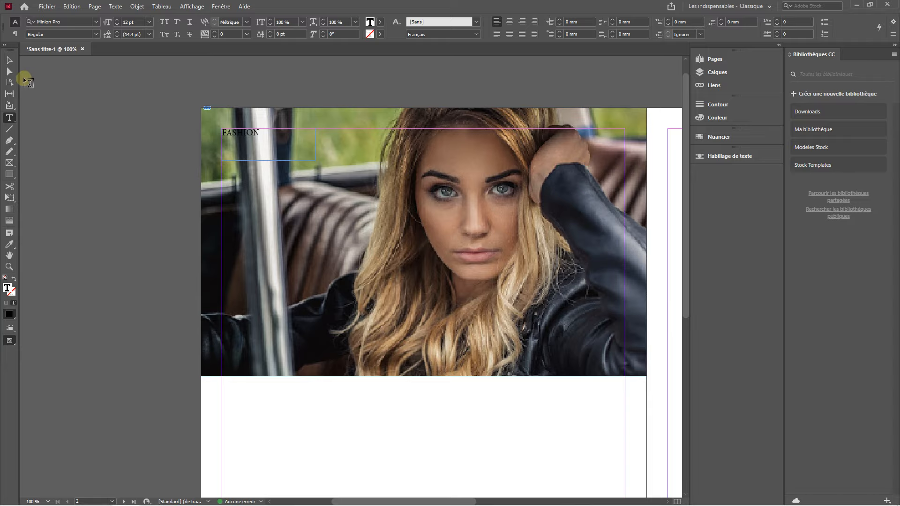
# - Set the fill colour of the word FASHION to [Papier]
pyautogui.click(9, 60)
pyautogui.click(254, 140)
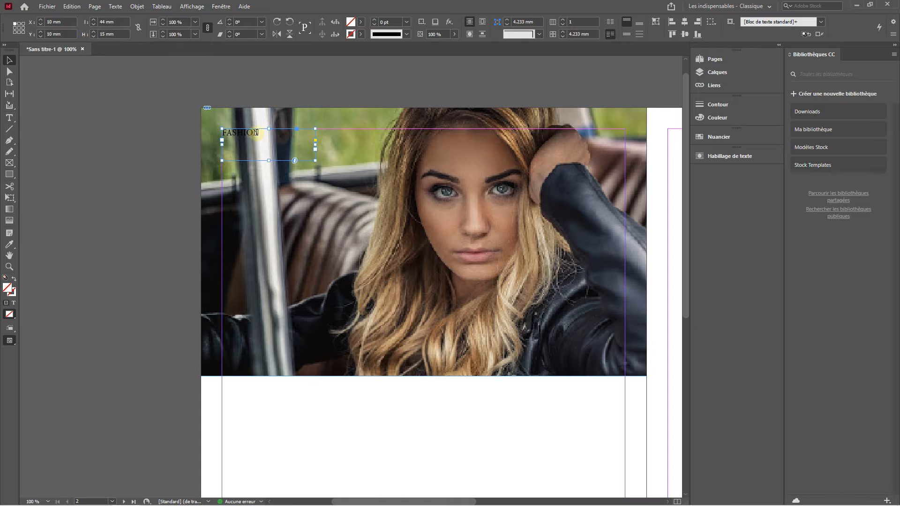
pyautogui.doubleClick(257, 132)
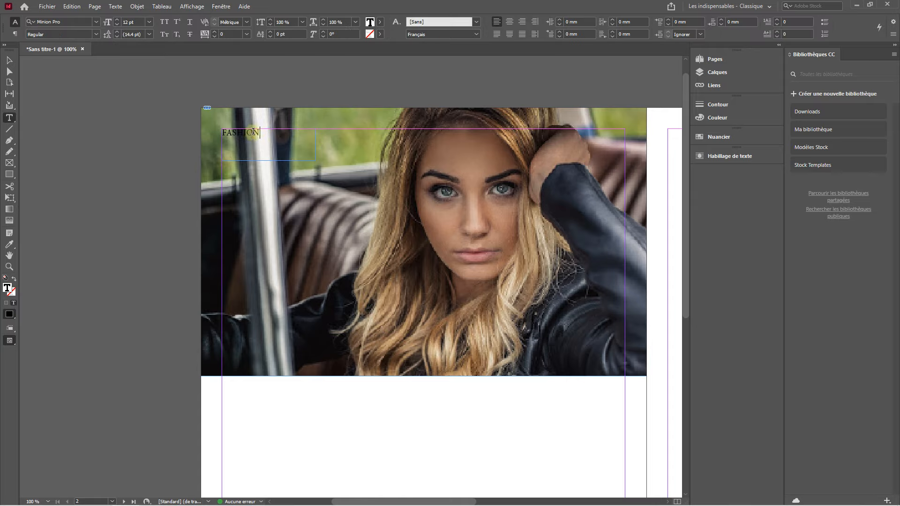
pyautogui.moveTo(254, 132); pyautogui.dragTo(222, 132)
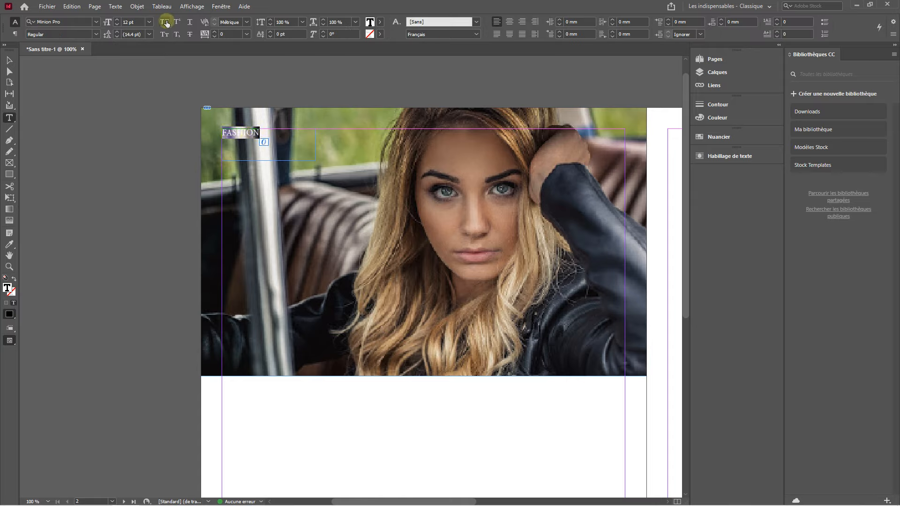
pyautogui.click(380, 22)
pyautogui.click(296, 72)
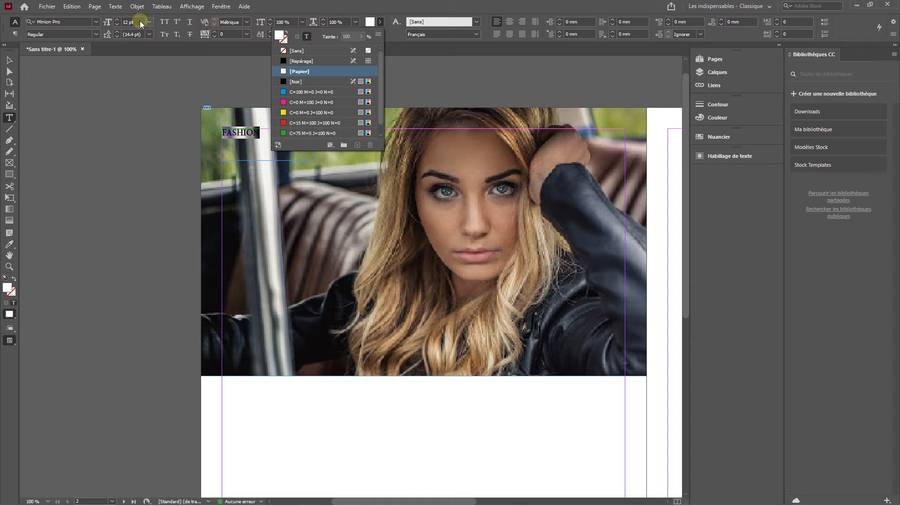
# - Increase the FASHION text to 28 pt, then enlarge its frame to about 56.75 × 17.5 mm and shift it down to Y 18 mm
pyautogui.click(117, 20)
pyautogui.click(116, 20)
pyautogui.click(117, 19)
pyautogui.click(116, 19)
pyautogui.click(116, 20)
pyautogui.click(117, 20)
pyautogui.click(116, 20)
pyautogui.click(116, 19)
pyautogui.click(116, 20)
pyautogui.click(117, 20)
pyautogui.click(117, 20)
pyautogui.click(116, 20)
pyautogui.click(116, 20)
pyautogui.click(117, 21)
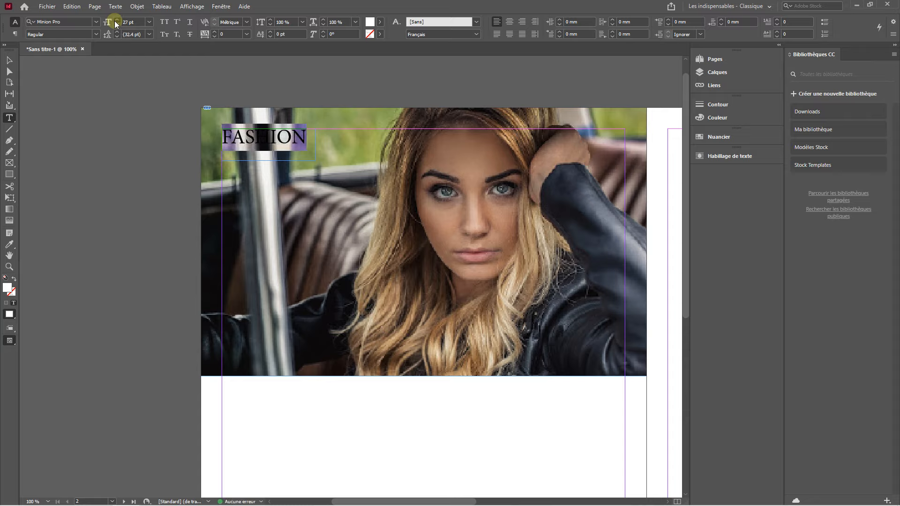
pyautogui.click(9, 60)
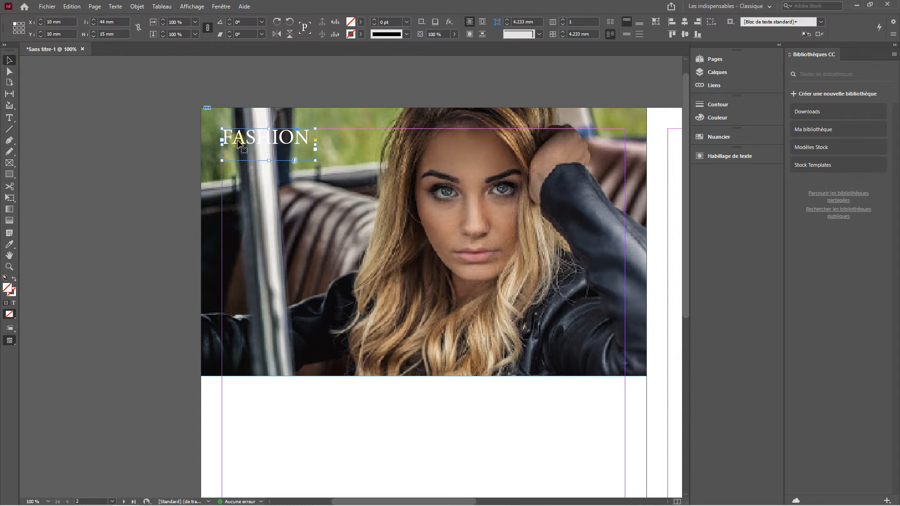
pyautogui.moveTo(315, 160); pyautogui.dragTo(343, 183)
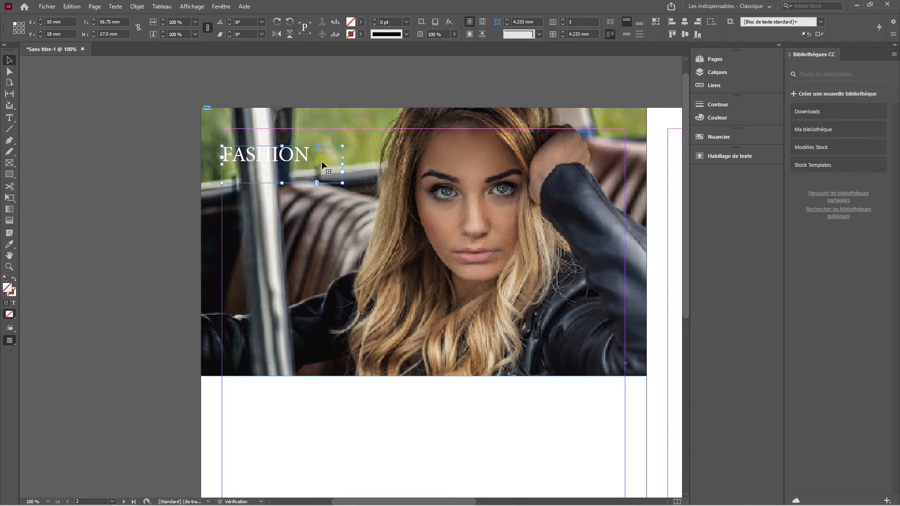
# - Change the font of the FASHION text to Arial in the Bold style
pyautogui.doubleClick(304, 154)
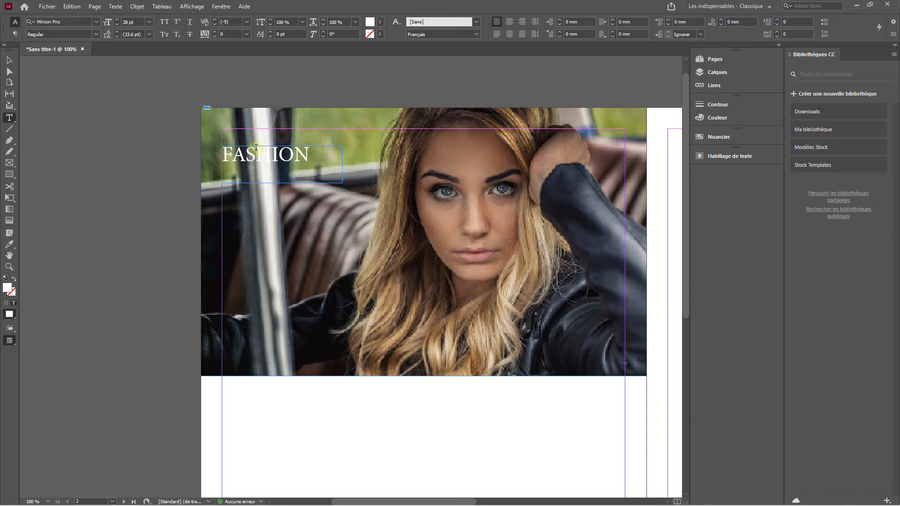
pyautogui.moveTo(313, 151); pyautogui.dragTo(218, 148)
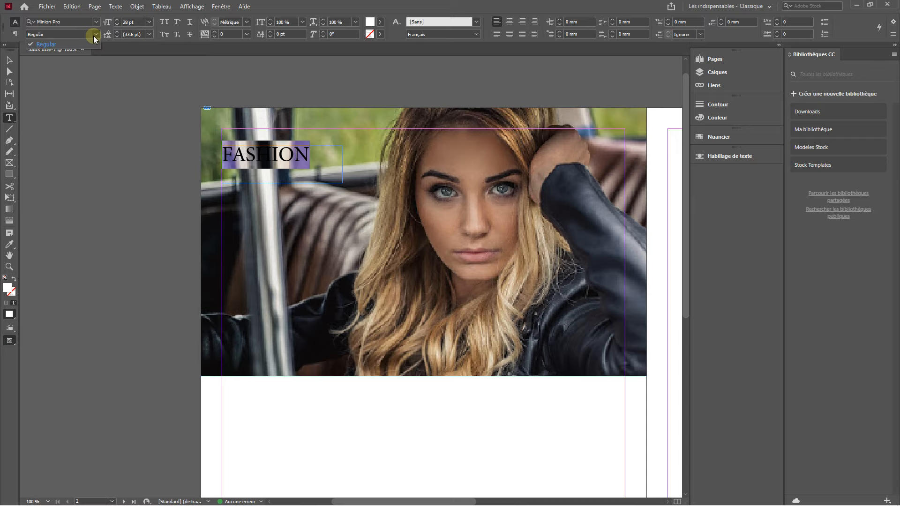
pyautogui.click(97, 22)
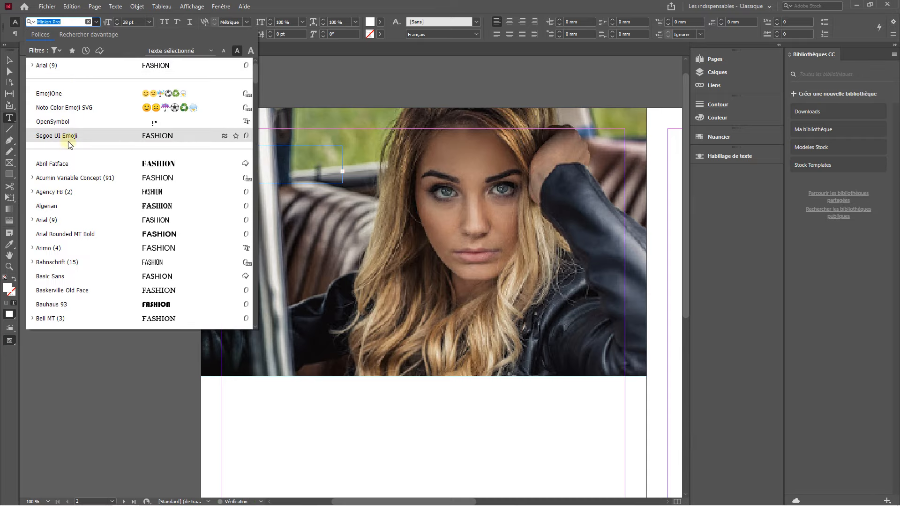
pyautogui.click(64, 222)
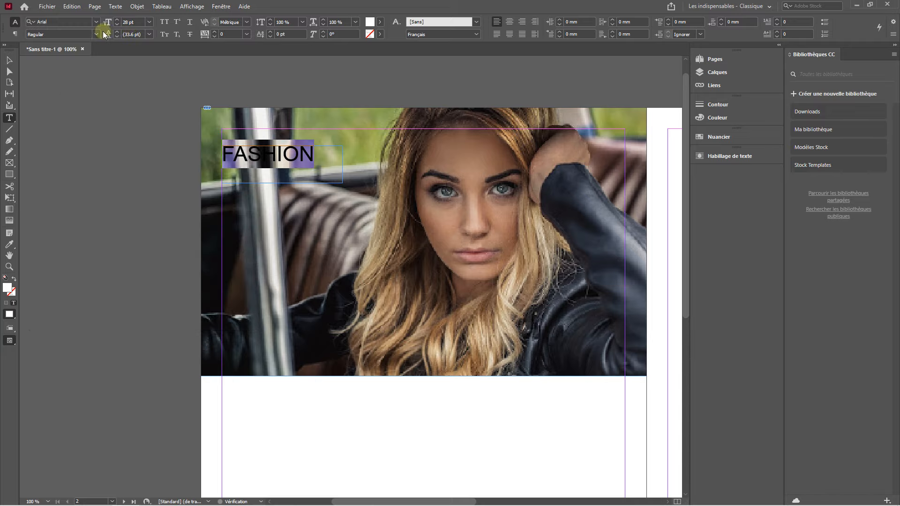
pyautogui.click(94, 35)
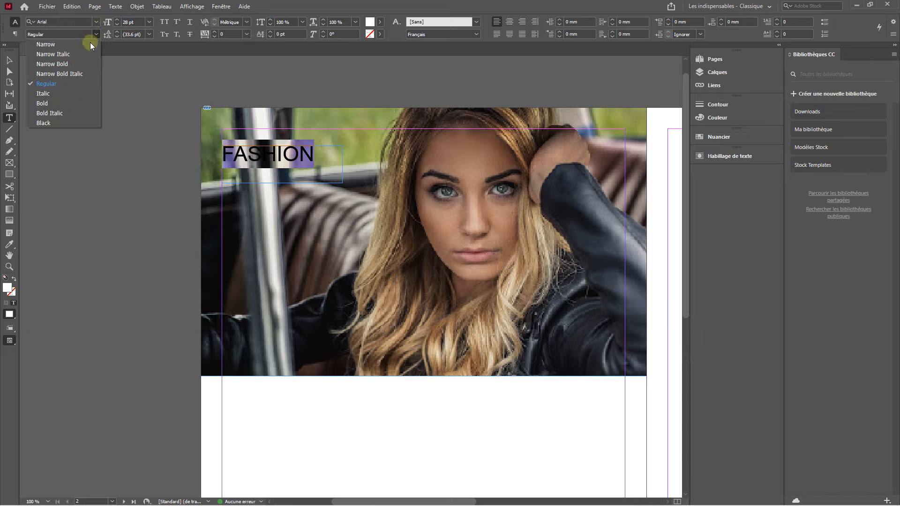
pyautogui.click(46, 106)
# - Increase the size of the FASHION text to 33 pt
pyautogui.click(130, 22)
pyautogui.click(117, 19)
pyautogui.click(117, 19)
pyautogui.click(116, 19)
pyautogui.click(117, 20)
pyautogui.click(117, 21)
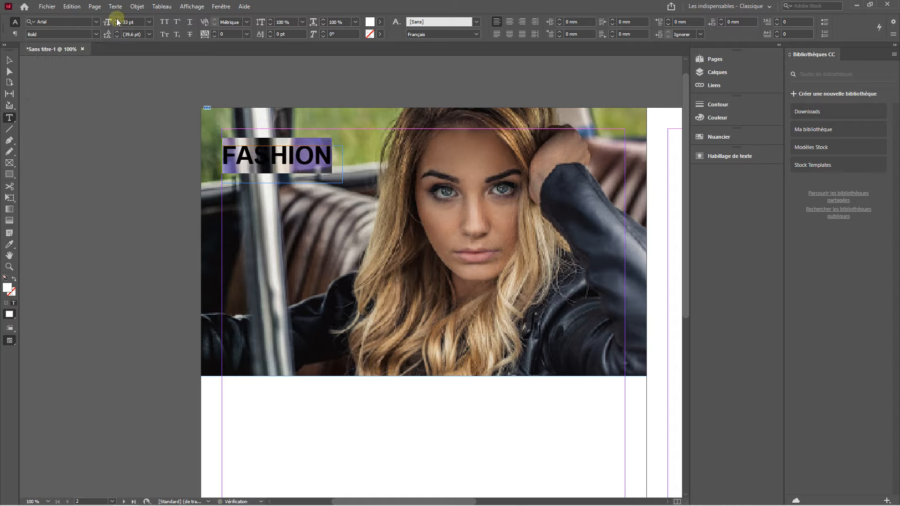
# - Reduce the FASHION frame's height to about 11 mm and move it to about X 15 mm, Y 36.5 mm
pyautogui.click(9, 61)
pyautogui.click(264, 150)
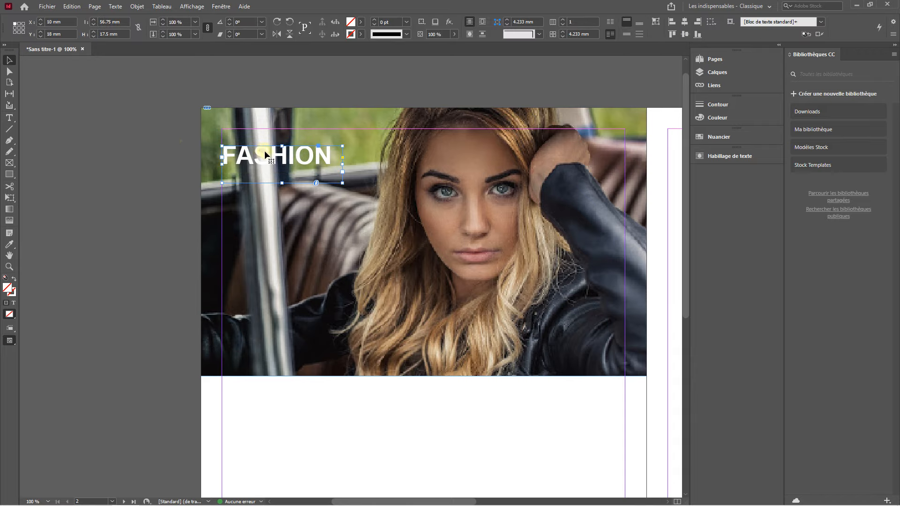
pyautogui.moveTo(282, 183)
pyautogui.mouseDown()
pyautogui.moveTo(282, 153)
pyautogui.moveTo(295, 169)
pyautogui.moveTo(294, 192)
pyautogui.mouseUp()
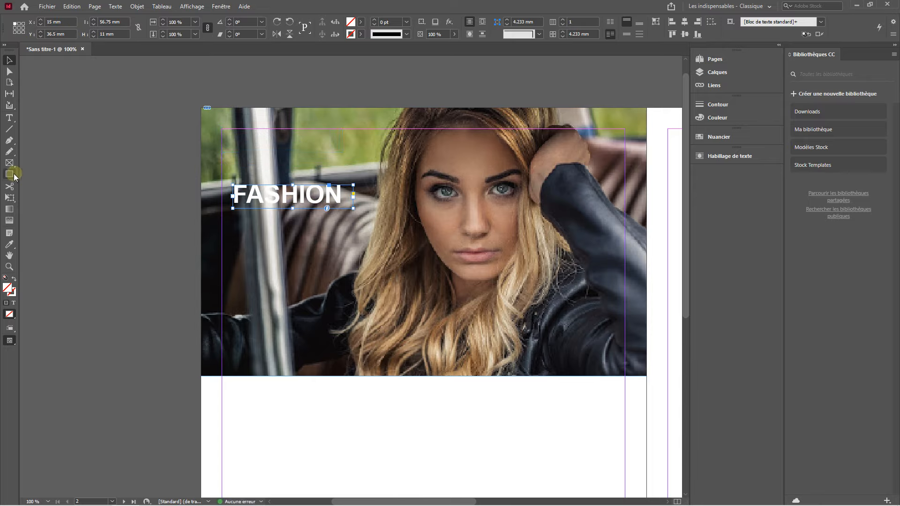
# - Draw a rectangle about 61.75 × 16.25 mm from the upper-left margin corner and fill it with [Noir]
pyautogui.click(14, 176)
pyautogui.moveTo(223, 131); pyautogui.dragTo(355, 163)
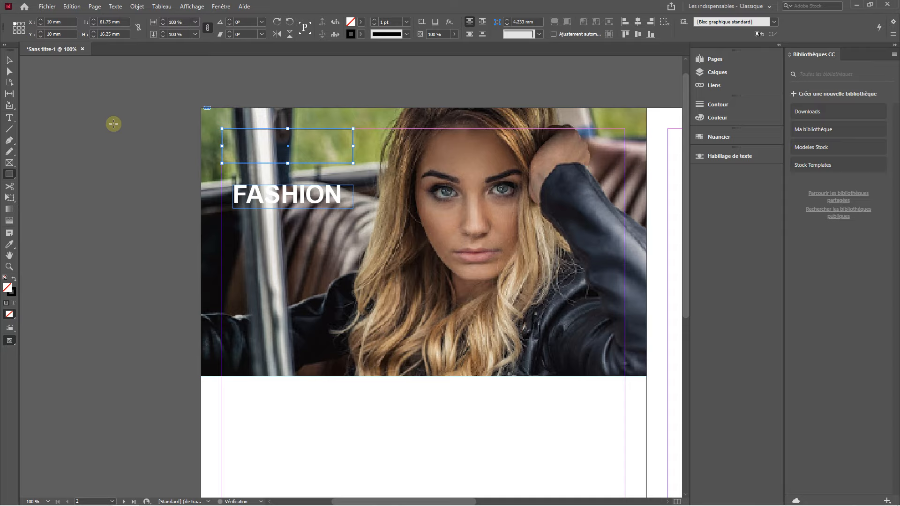
pyautogui.click(360, 21)
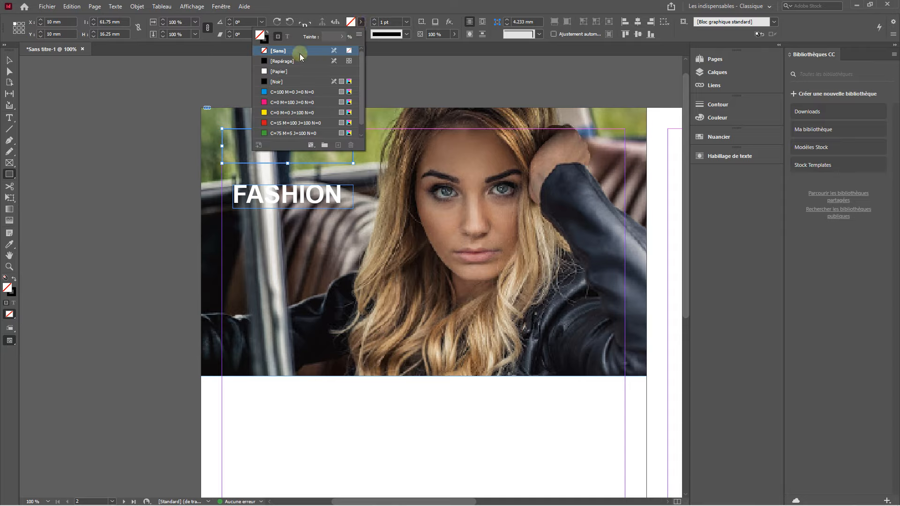
pyautogui.click(277, 82)
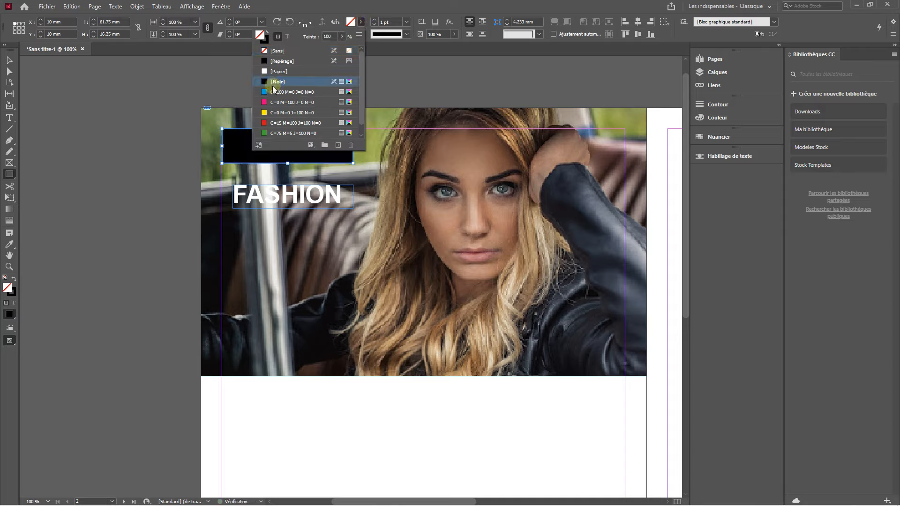
# - Move the FASHION text frame to about X 18 mm, Y 42.75 mm, clear of the black rectangle
pyautogui.click(9, 60)
pyautogui.click(285, 197)
pyautogui.moveTo(285, 198); pyautogui.dragTo(312, 210)
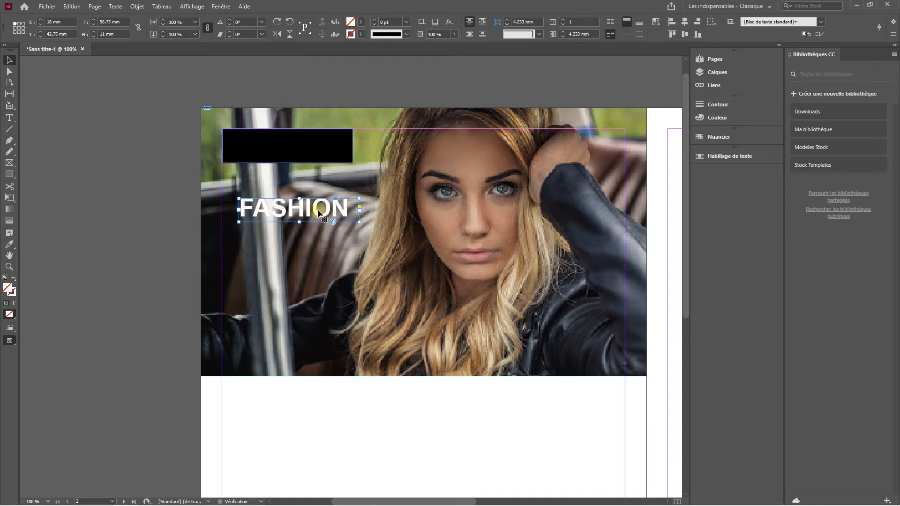
# - Expand Calque 1 and arrange its objects with the FASHION text above the rectangle
pyautogui.click(705, 72)
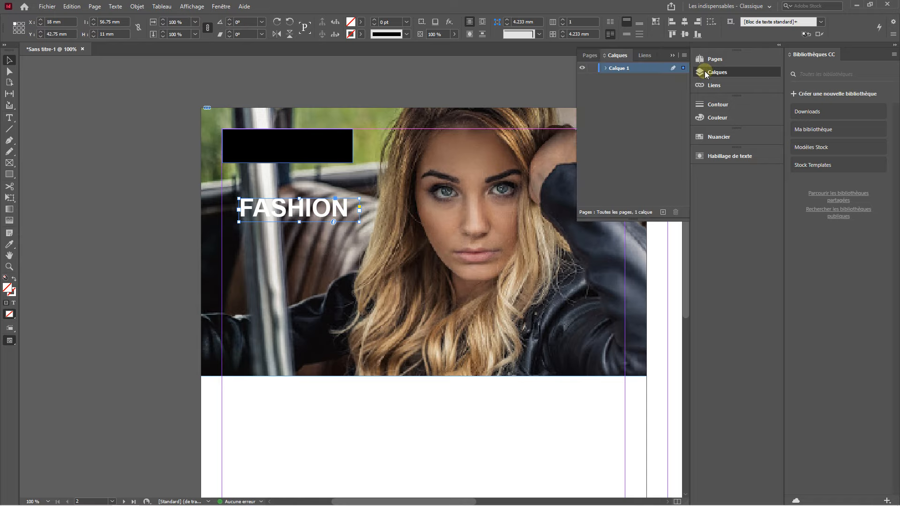
pyautogui.click(604, 69)
pyautogui.click(616, 89)
pyautogui.moveTo(623, 79); pyautogui.dragTo(617, 74)
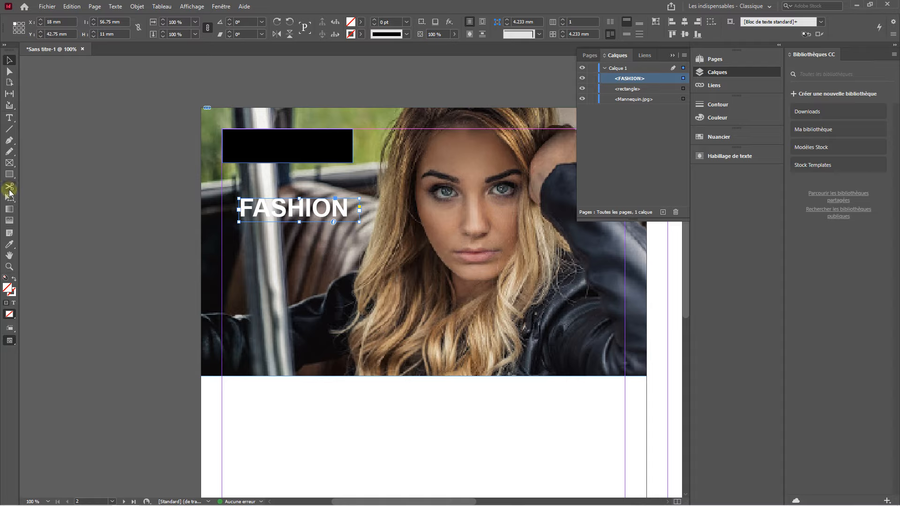
# - Centre-align the FASHION text, reduce its frame height to about 9.5 mm and position it over the middle of the black rectangle
pyautogui.click(9, 117)
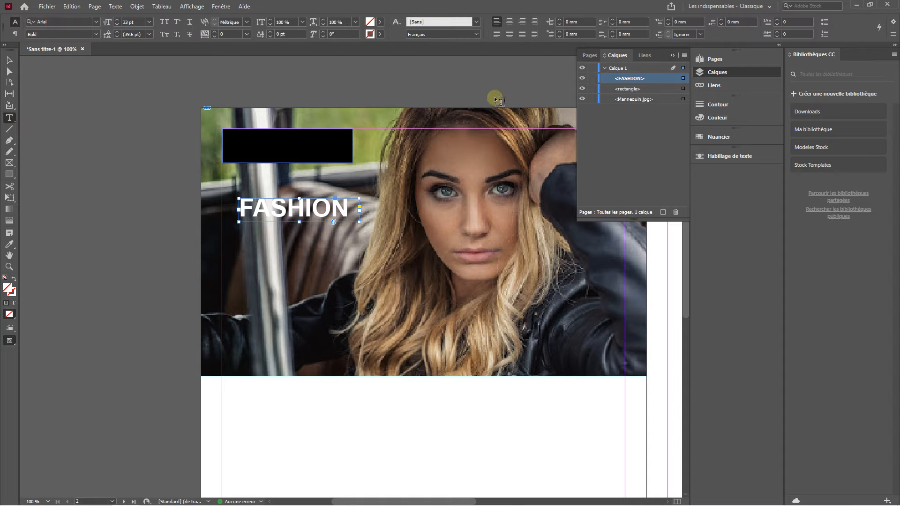
pyautogui.click(509, 22)
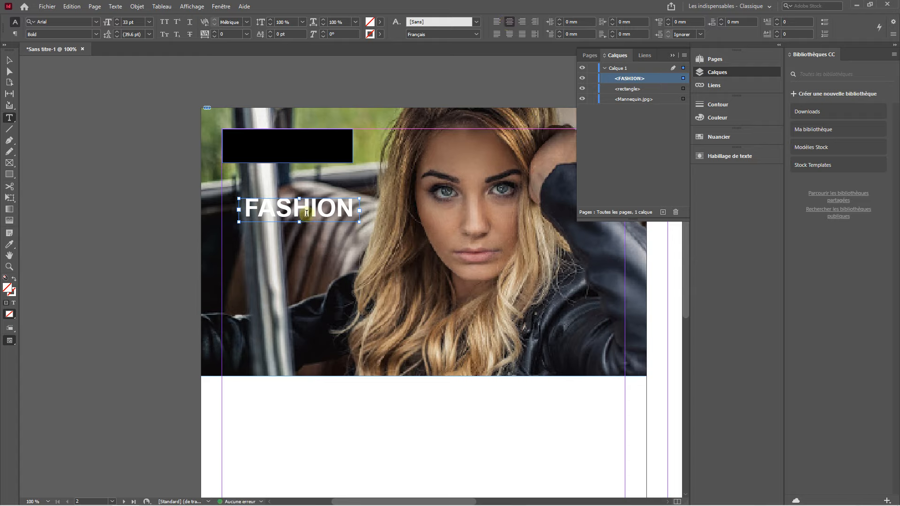
pyautogui.click(10, 60)
pyautogui.moveTo(301, 222); pyautogui.dragTo(293, 147)
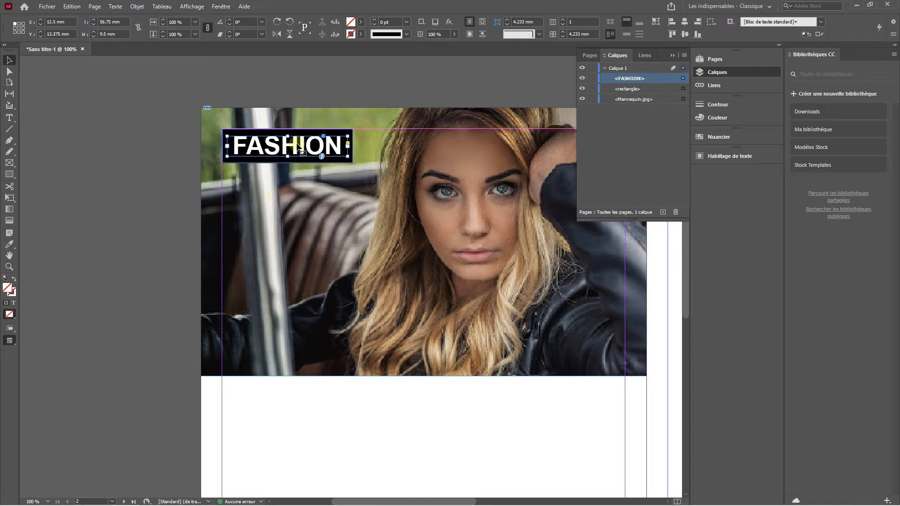
# - Set the FASHION text frame's vertical justification to Centrer and reposition the frame, about 12 mm high, over the middle of the black rectangle
pyautogui.moveTo(287, 156); pyautogui.dragTo(307, 199)
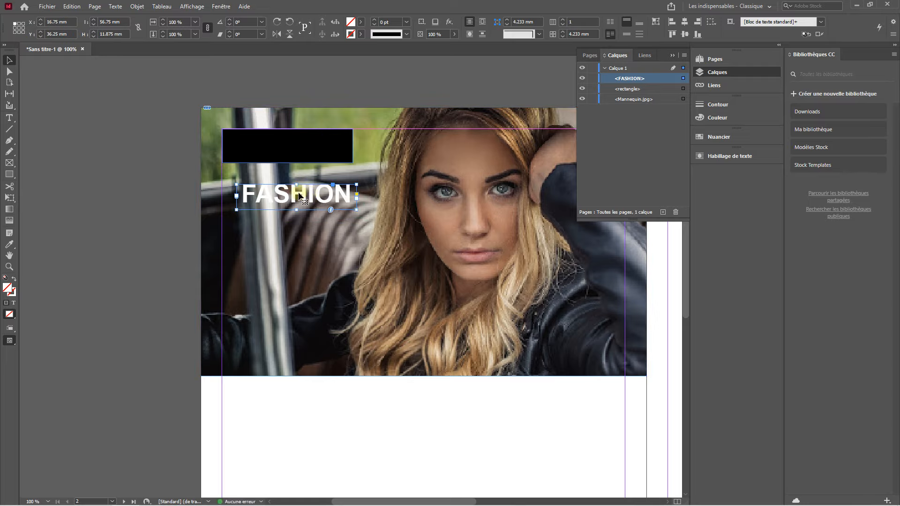
pyautogui.rightClick(318, 194)
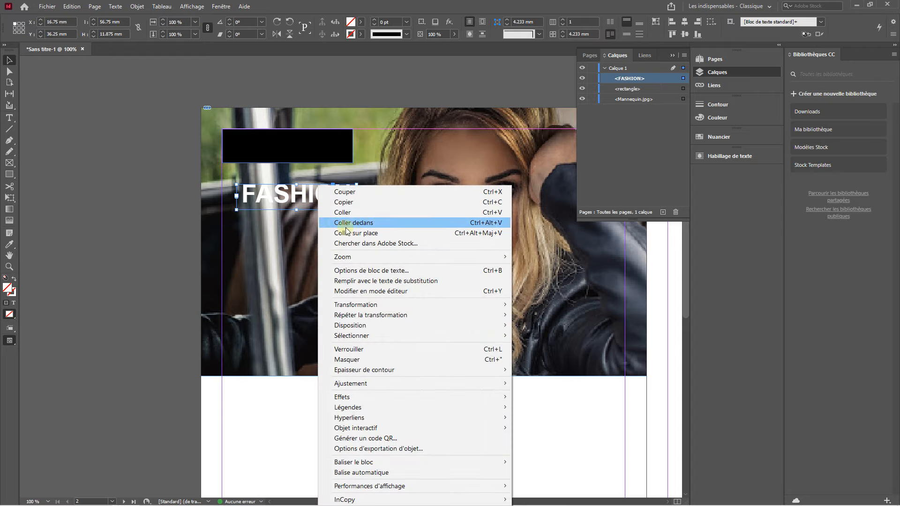
pyautogui.click(409, 271)
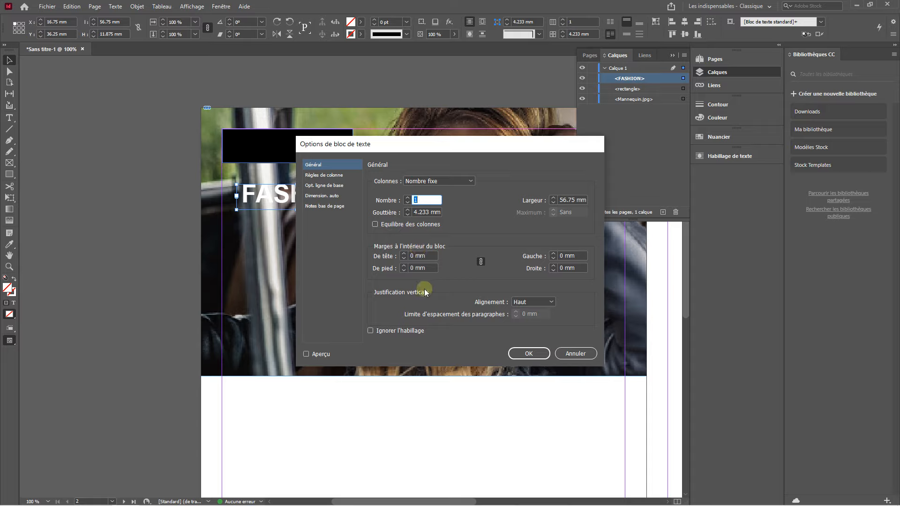
pyautogui.moveTo(449, 145); pyautogui.dragTo(570, 143)
pyautogui.click(639, 299)
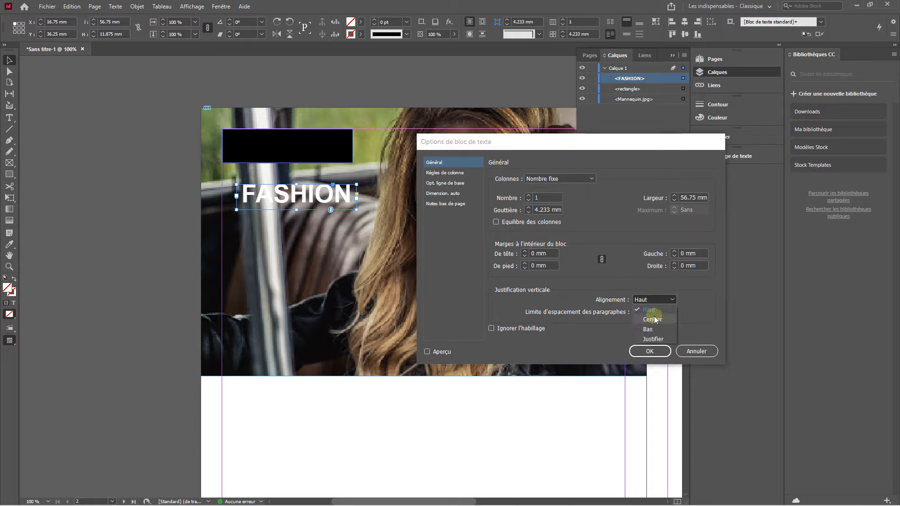
pyautogui.click(655, 317)
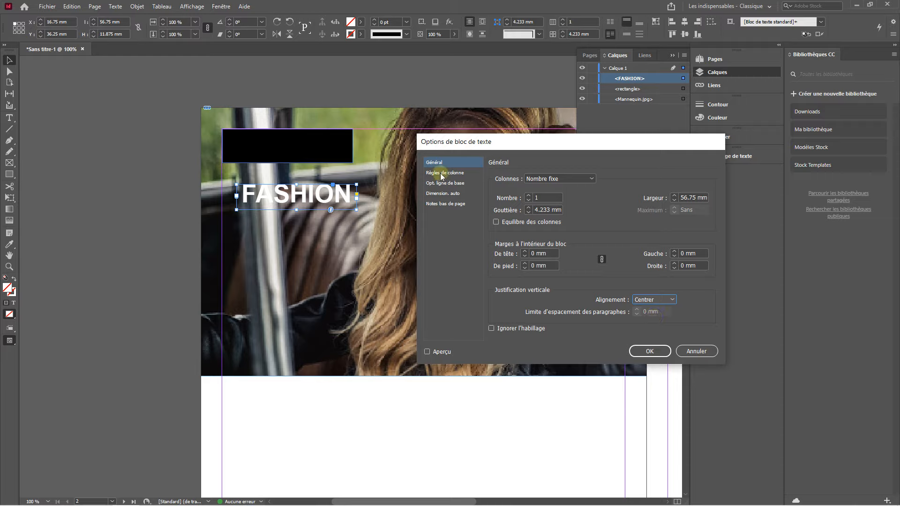
pyautogui.click(427, 352)
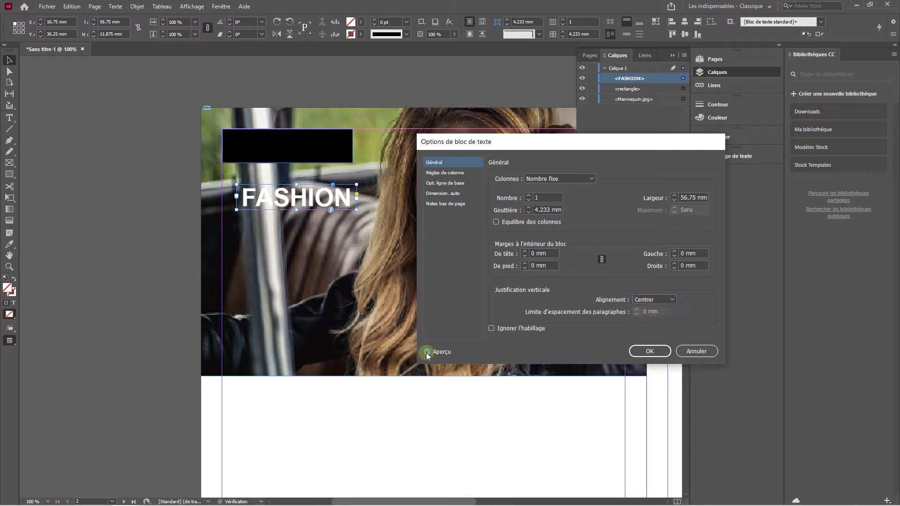
pyautogui.click(650, 351)
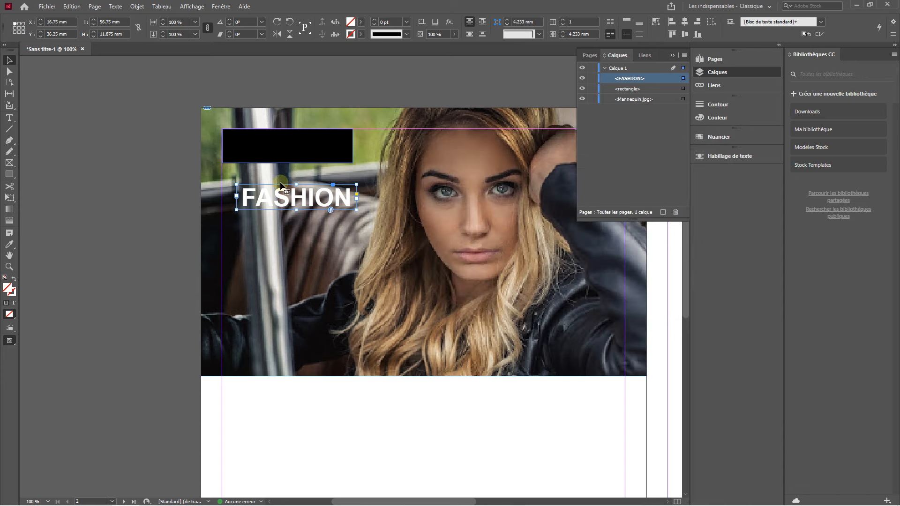
pyautogui.moveTo(290, 197); pyautogui.dragTo(281, 146)
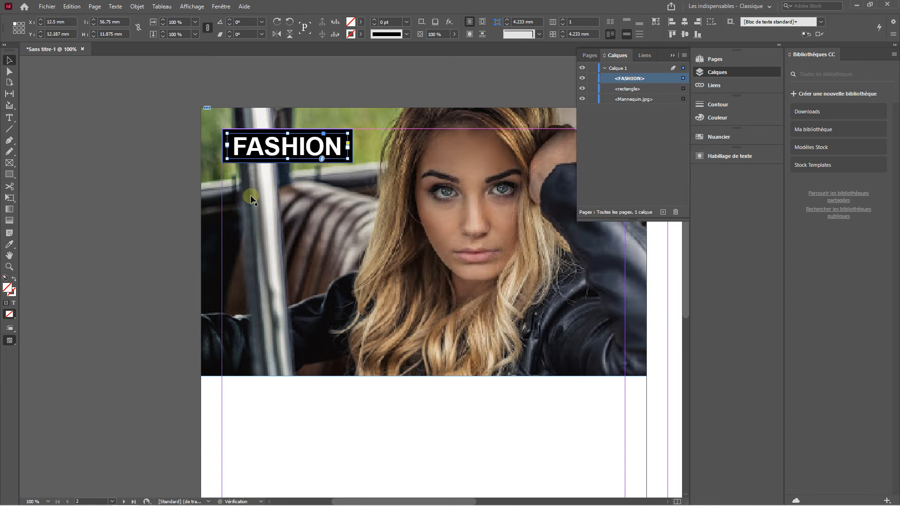
pyautogui.click(145, 206)
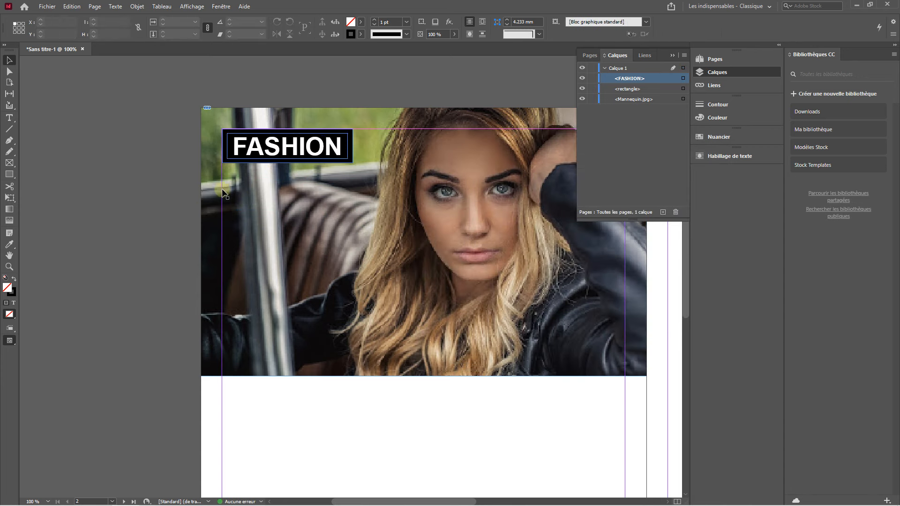
pyautogui.click(673, 55)
pyautogui.click(717, 60)
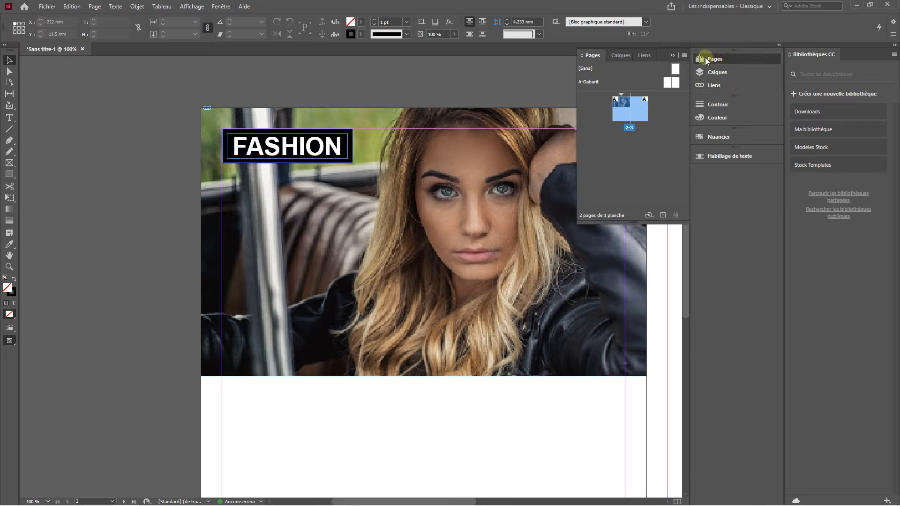
pyautogui.click(676, 55)
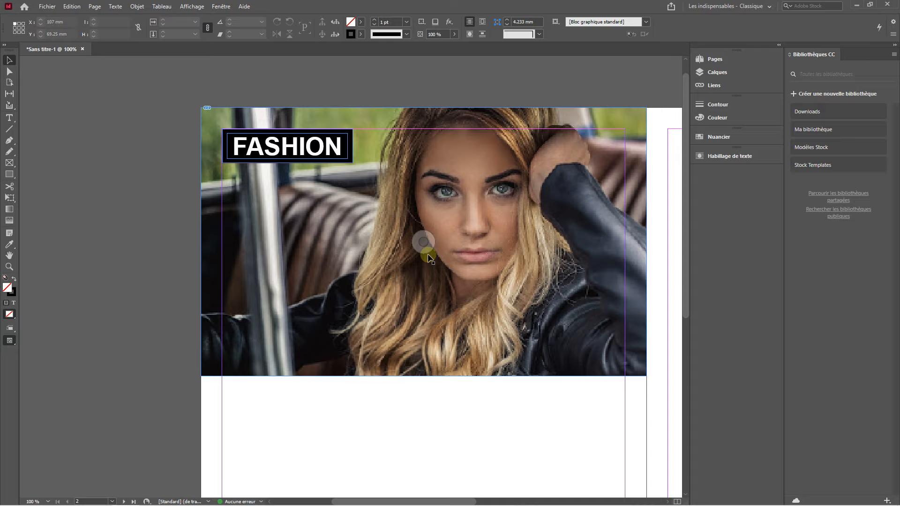
# - Set the number of columns in Marges et colonnes to 2 for both pages of the spread
pyautogui.hotkey('ctrl', '-')
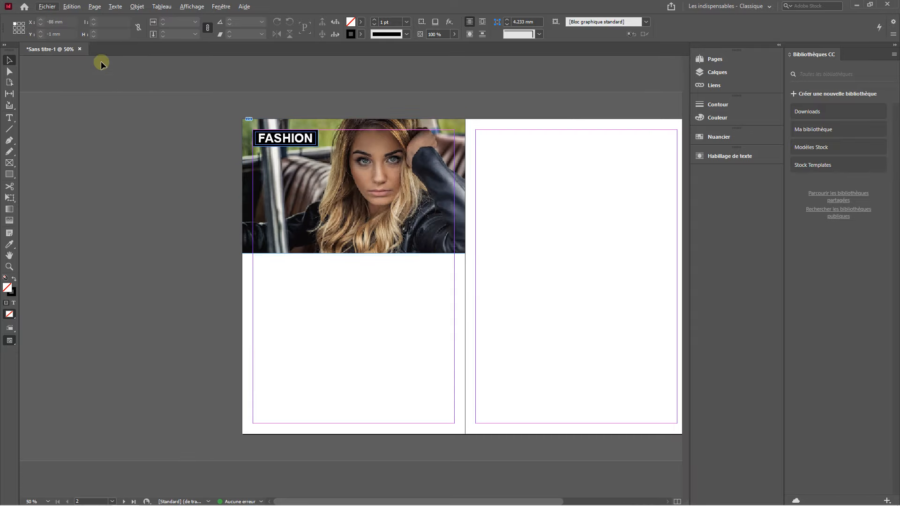
pyautogui.click(72, 7)
pyautogui.moveTo(95, 7)
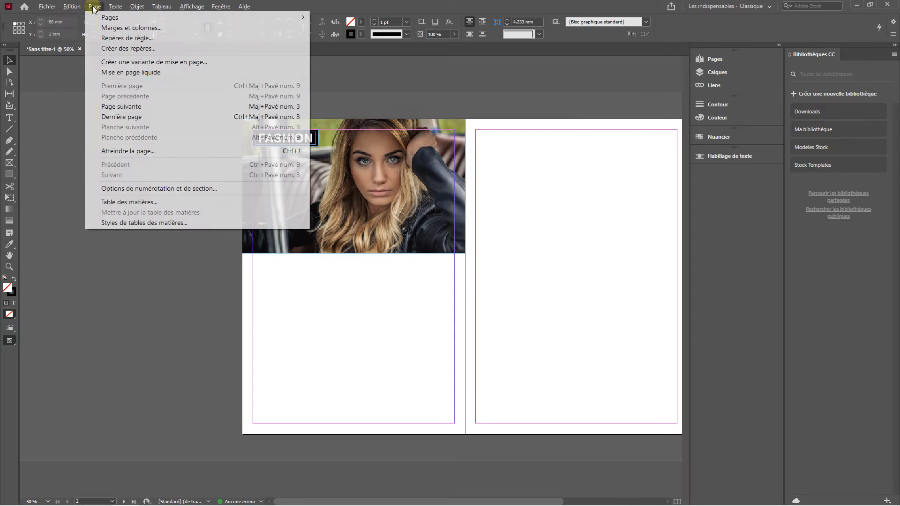
pyautogui.click(109, 29)
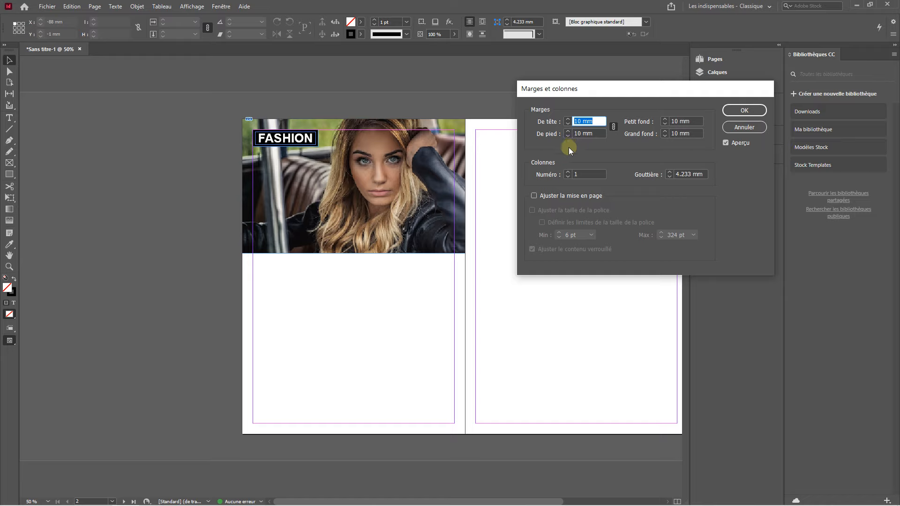
pyautogui.click(567, 172)
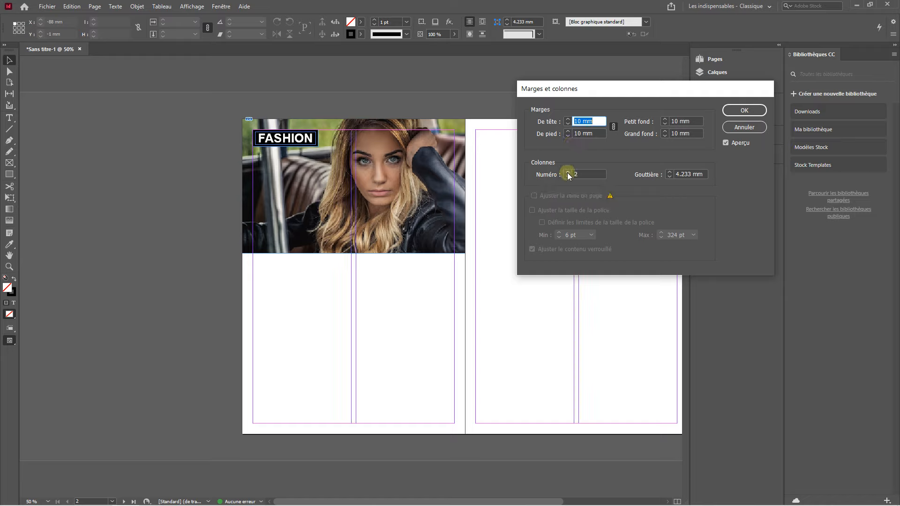
# - Try out higher column counts, including 3 and 4, and return the number of columns to 2
pyautogui.click(567, 173)
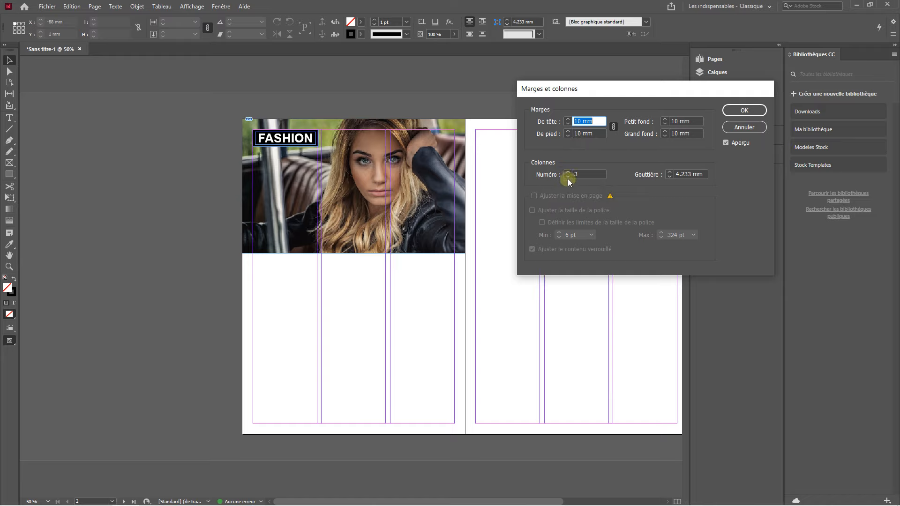
pyautogui.click(567, 177)
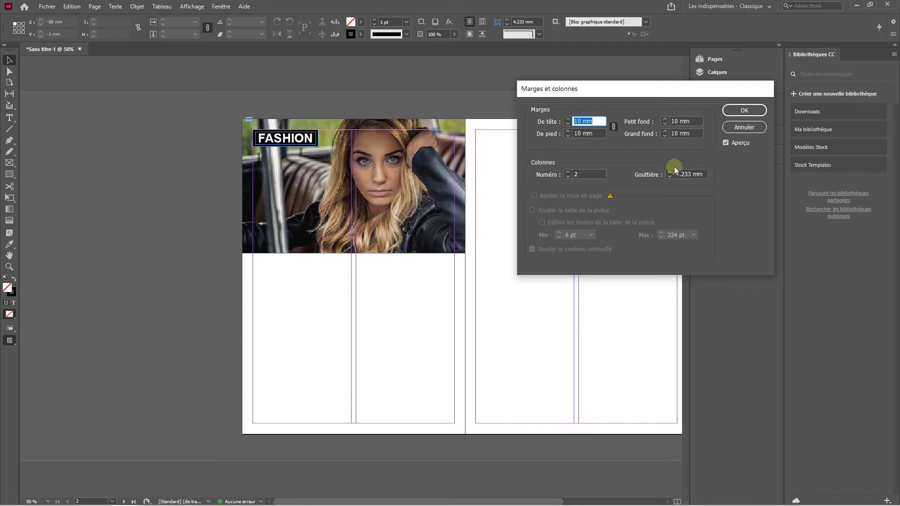
pyautogui.click(567, 172)
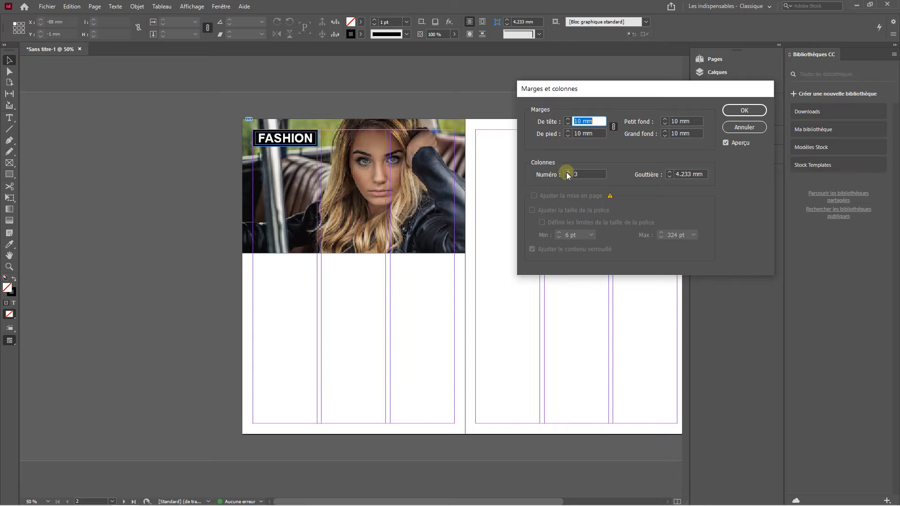
pyautogui.click(567, 172)
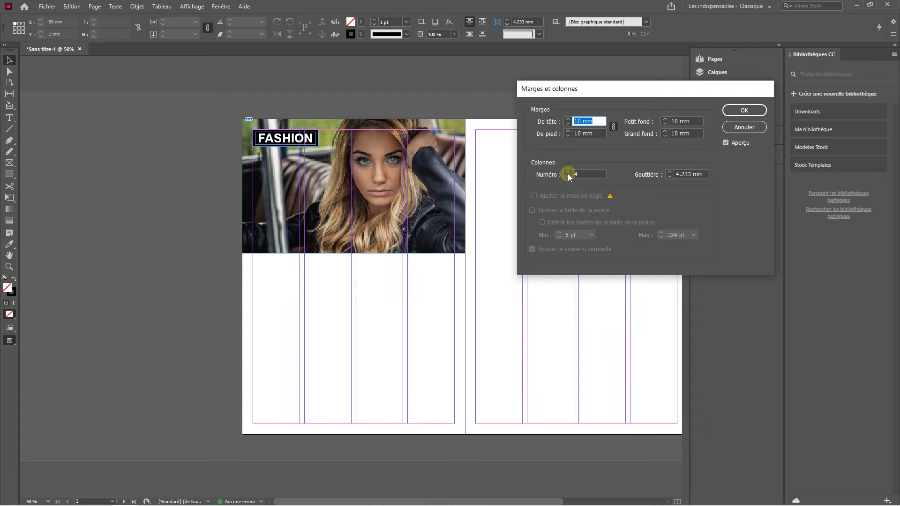
pyautogui.click(568, 173)
pyautogui.click(568, 173)
pyautogui.click(568, 178)
pyautogui.click(568, 177)
pyautogui.click(568, 178)
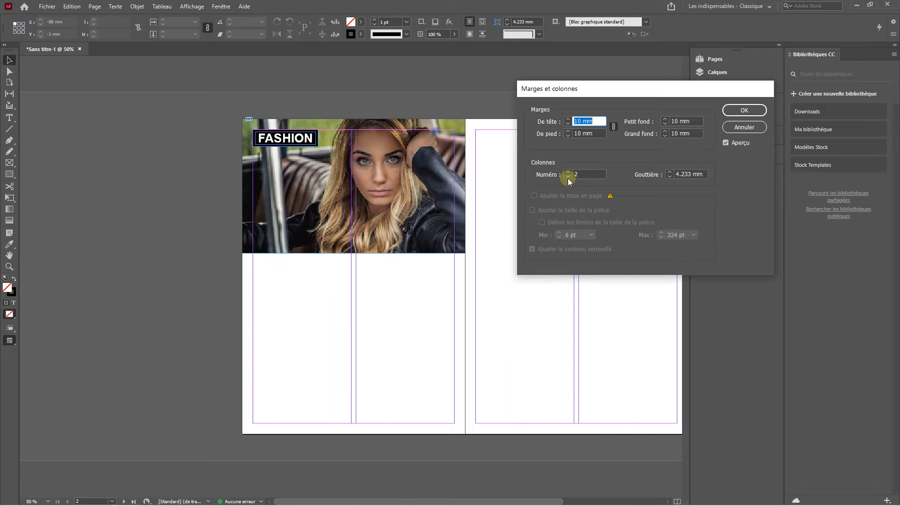
pyautogui.click(568, 177)
# - Set the column gutter to 10 mm and apply the margin and column settings
pyautogui.click(671, 172)
pyautogui.click(671, 173)
pyautogui.click(671, 172)
pyautogui.click(671, 173)
pyautogui.click(671, 173)
pyautogui.click(745, 111)
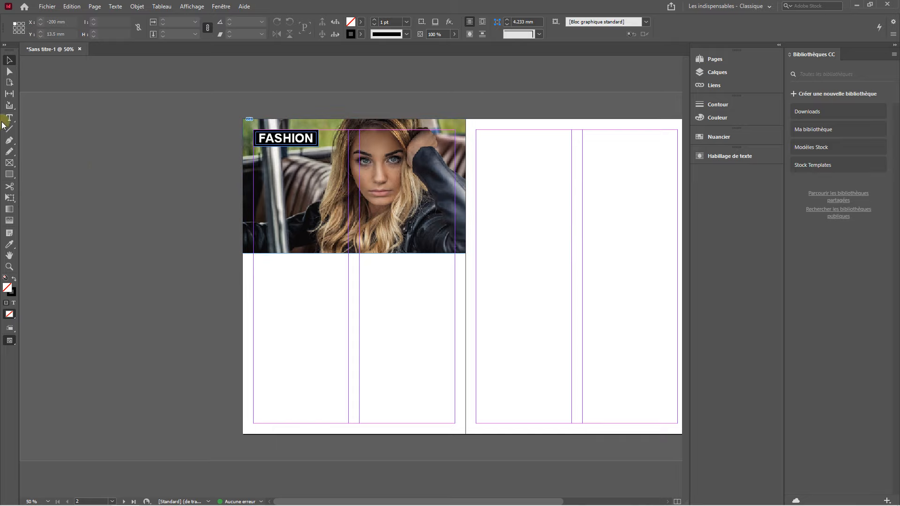
# - Draw a text frame about 90 × 156.5 mm below the photo in the left page's first column and fill it with placeholder text
pyautogui.moveTo(9, 121); pyautogui.dragTo(39, 125)
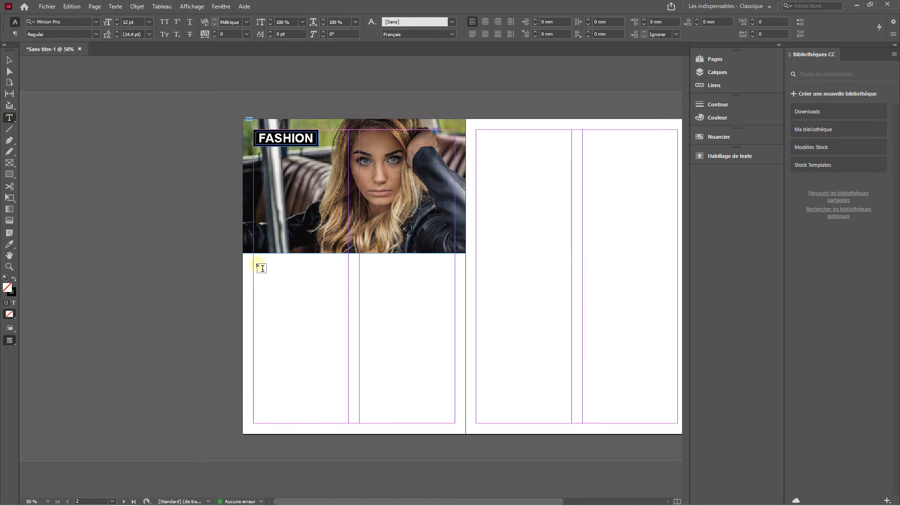
pyautogui.moveTo(253, 258); pyautogui.dragTo(347, 422)
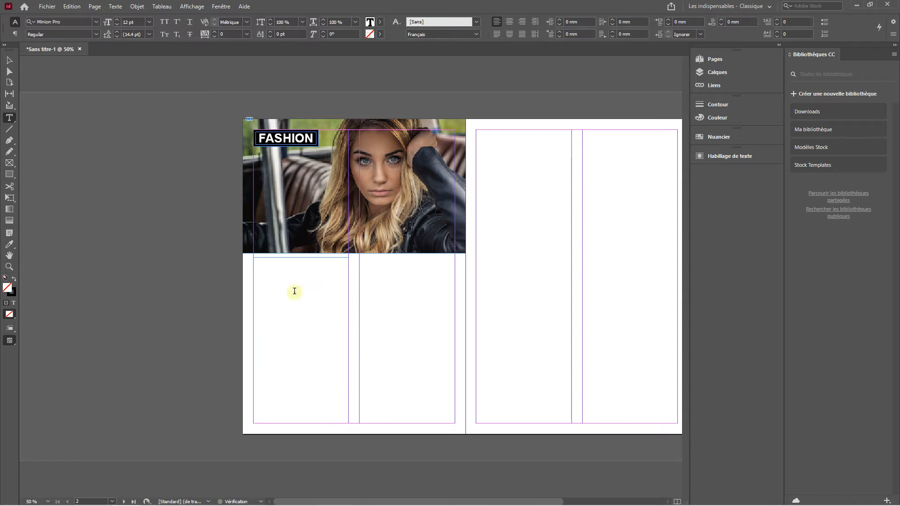
pyautogui.rightClick(278, 261)
pyautogui.moveTo(328, 404)
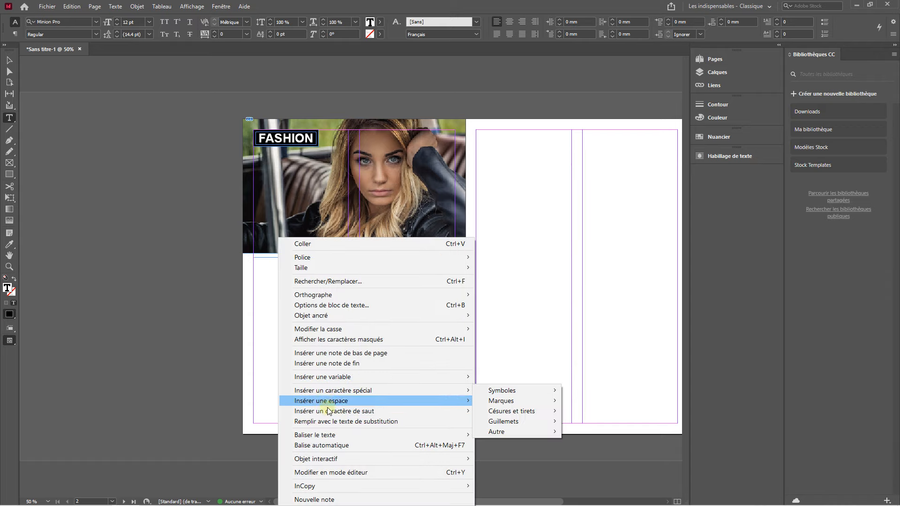
pyautogui.click(333, 422)
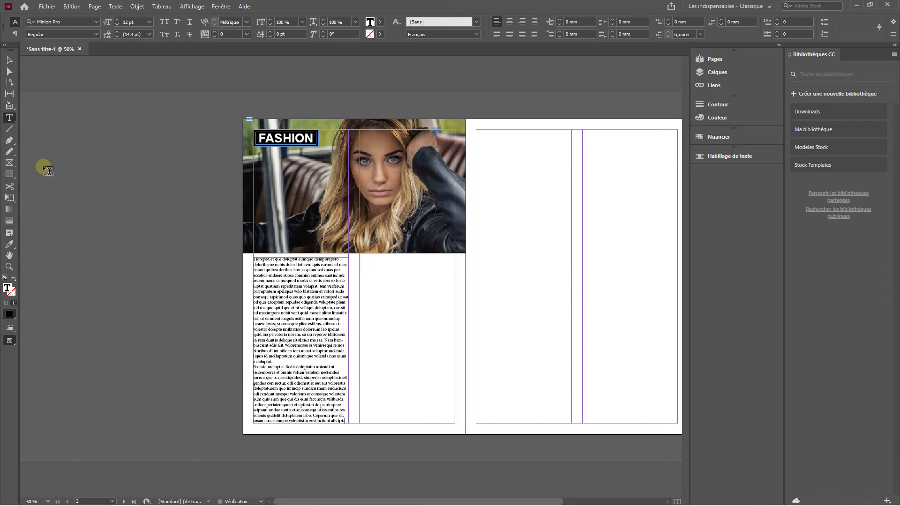
# - Lower the text frame's top edge to about Y 133 mm and duplicate the frame into the second column at X 110 mm
pyautogui.click(9, 60)
pyautogui.scroll(1, 324, 332)
pyautogui.scroll(1, 324, 333)
pyautogui.scroll(-1, 321, 322)
pyautogui.scroll(-2, 319, 322)
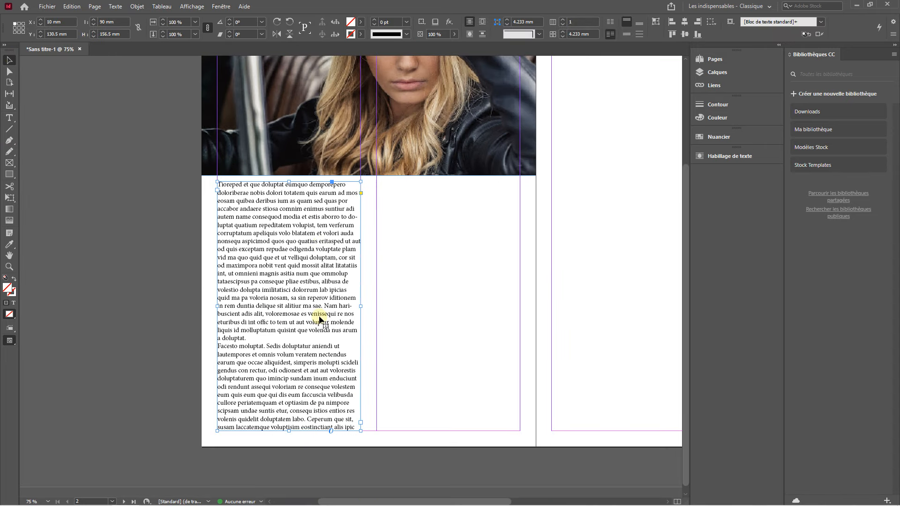
pyautogui.moveTo(289, 182); pyautogui.dragTo(291, 185)
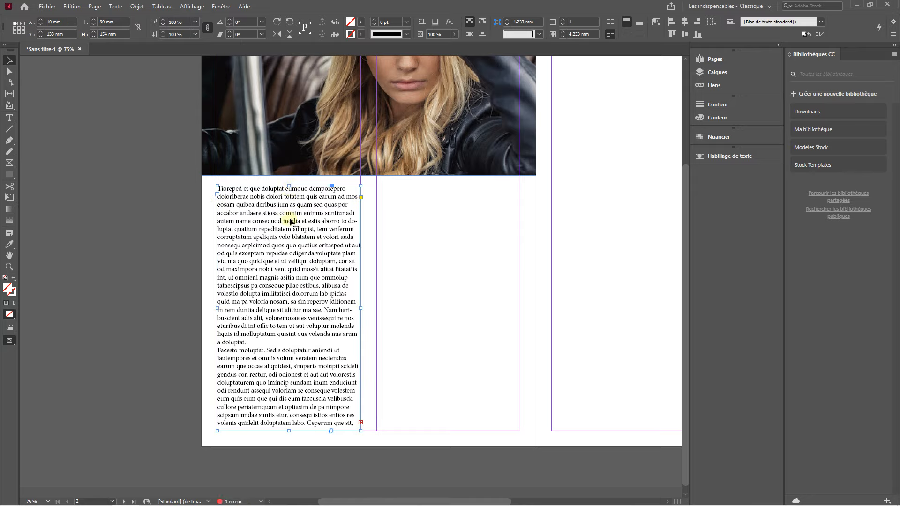
pyautogui.moveTo(283, 227); pyautogui.dragTo(445, 224)
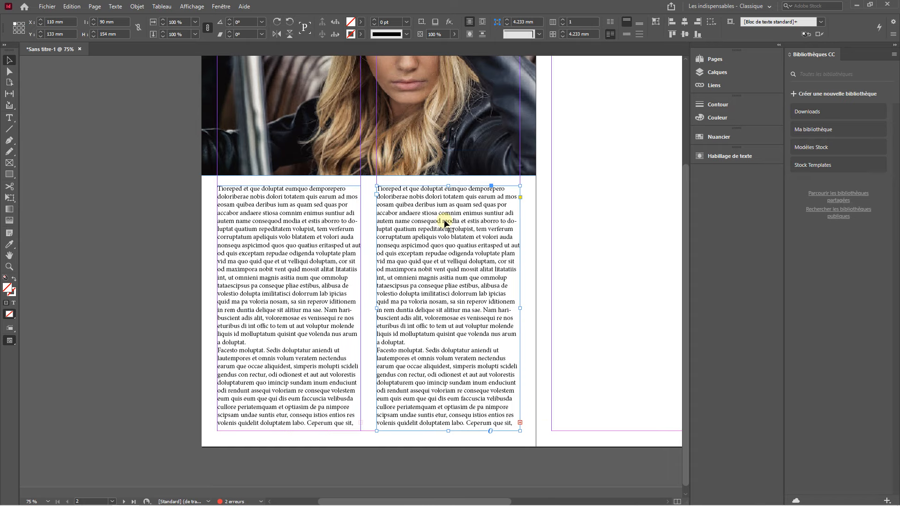
# - Set the right-hand page to 1 column in its margin and column settings
pyautogui.hscroll(3, 445, 220)
pyautogui.hotkey('ctrl', '-')
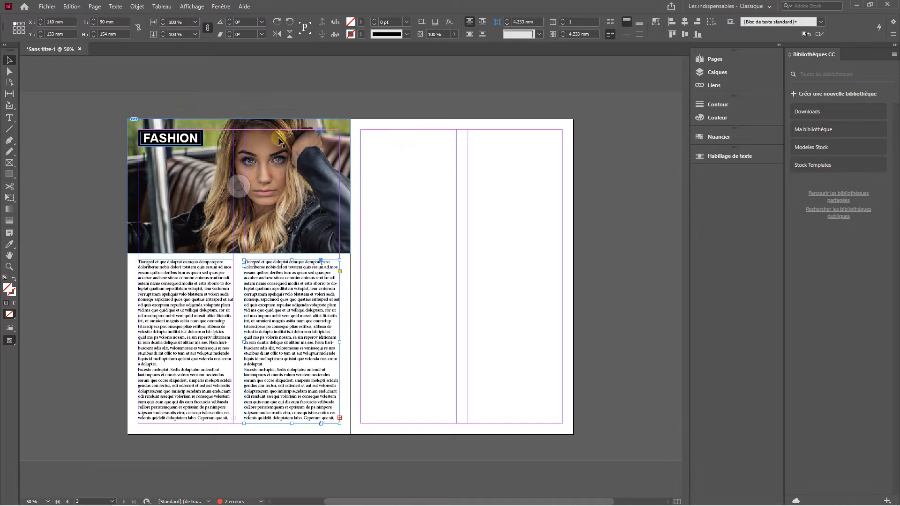
pyautogui.click(70, 7)
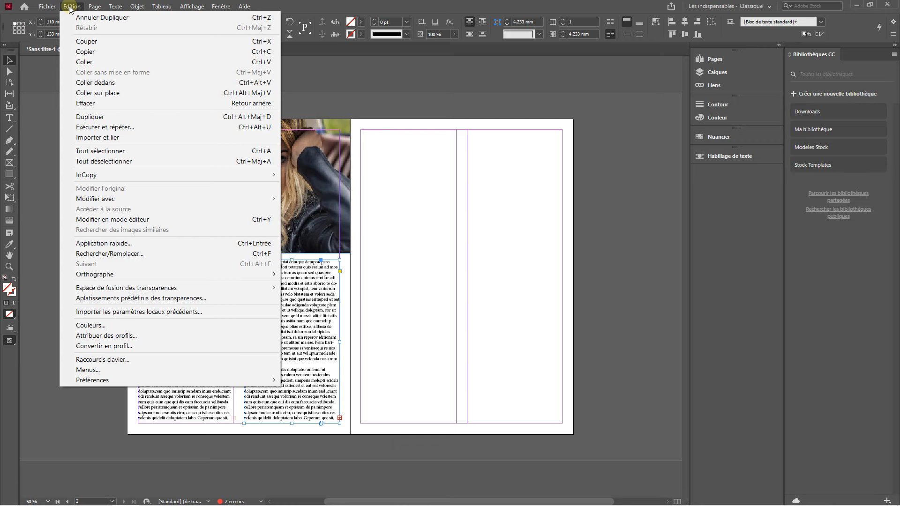
pyautogui.moveTo(95, 6)
pyautogui.click(104, 28)
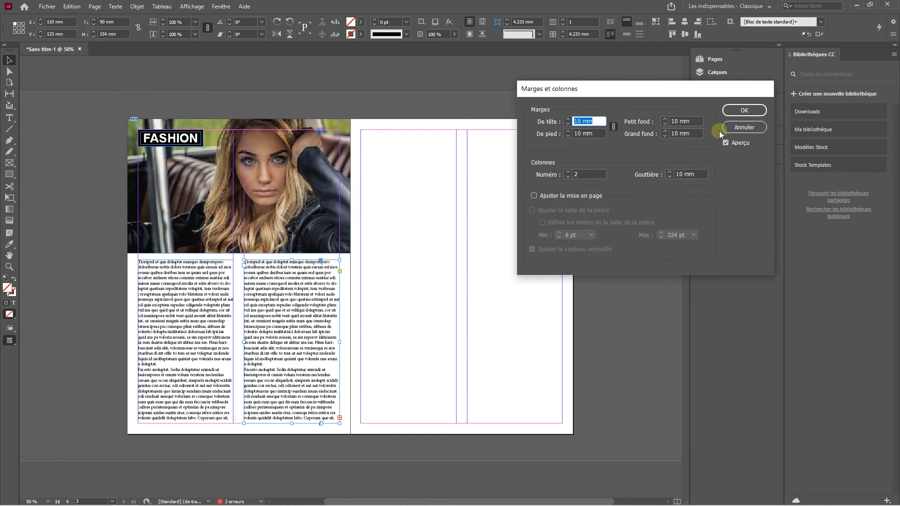
pyautogui.click(568, 177)
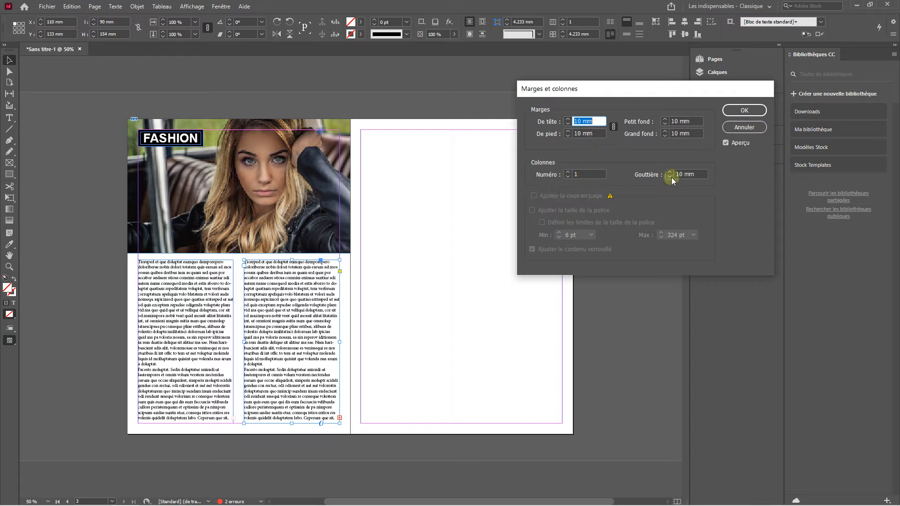
pyautogui.click(744, 112)
# - Create ruler guides for three rows with a 5 mm gutter, fitted to the page
pyautogui.click(70, 6)
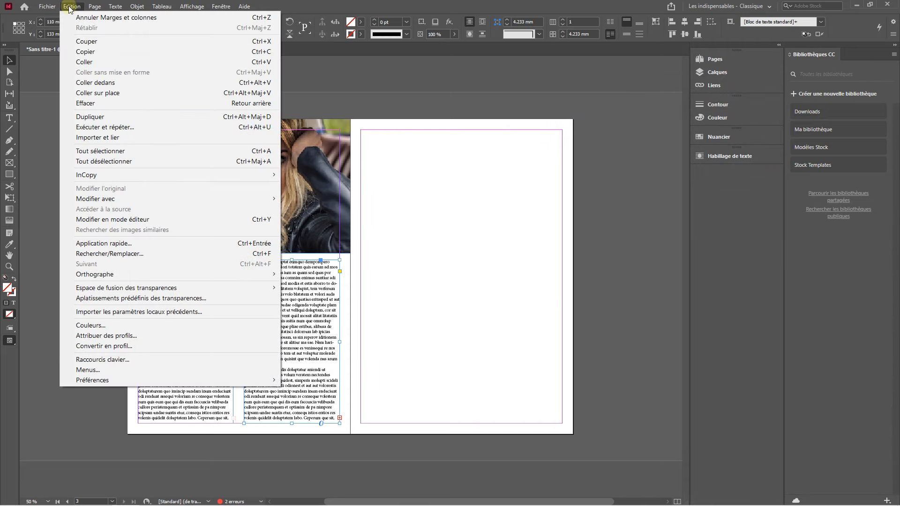
pyautogui.moveTo(94, 7)
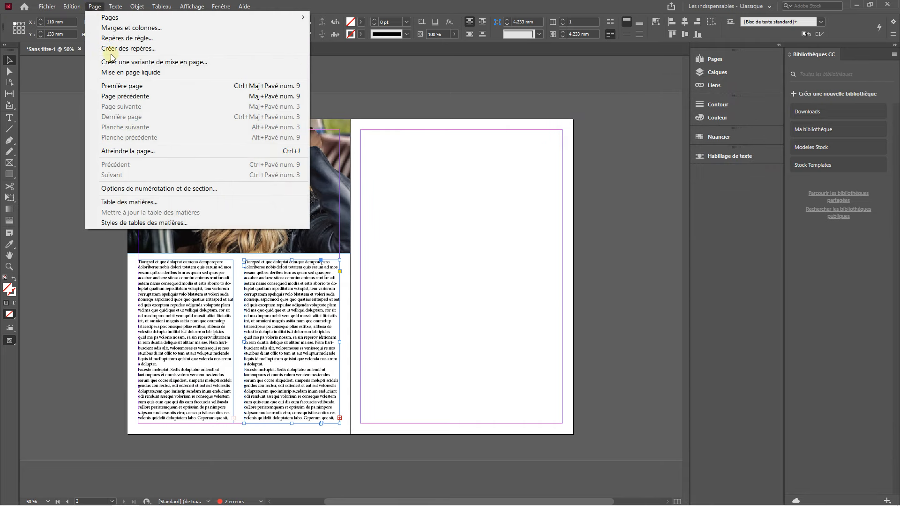
pyautogui.click(119, 48)
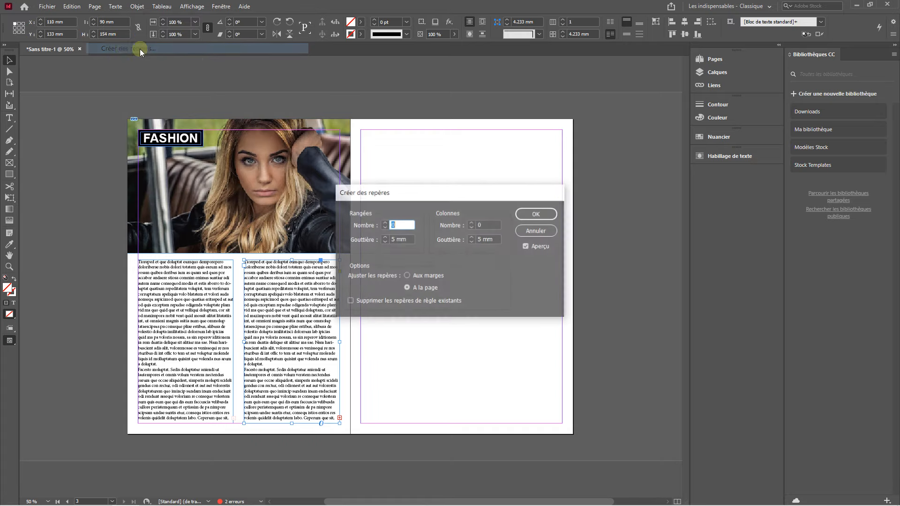
pyautogui.moveTo(423, 190); pyautogui.dragTo(672, 88)
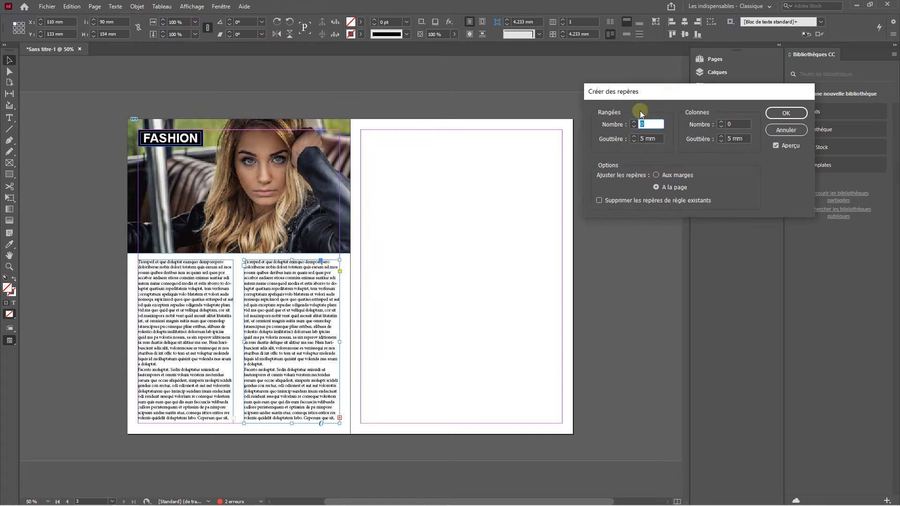
pyautogui.click(633, 122)
pyautogui.click(633, 122)
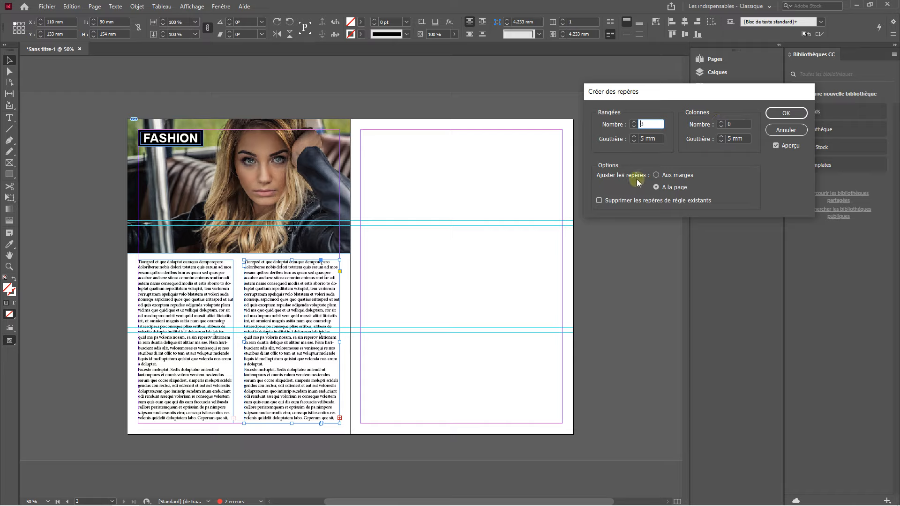
pyautogui.click(786, 114)
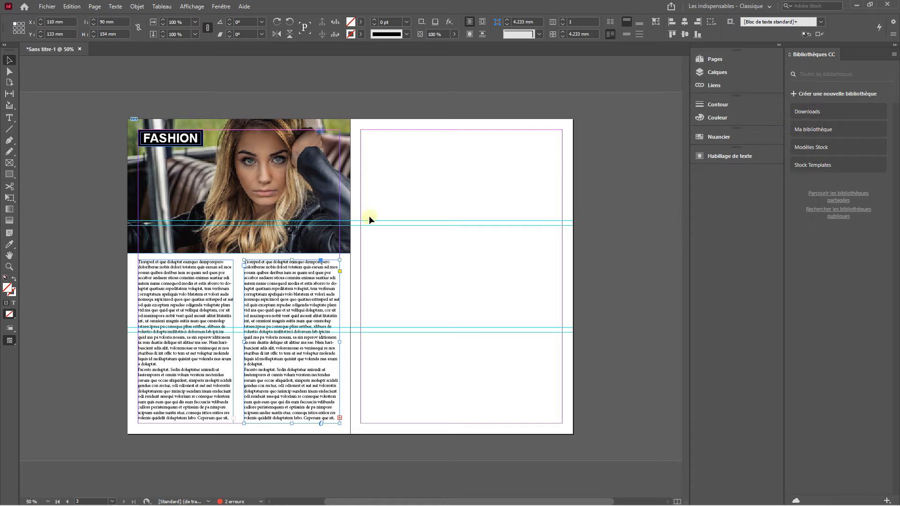
# - Draw a rectangular image frame about 70 × 85.7 mm in the right page's first row and duplicate it into the second row
pyautogui.click(8, 163)
pyautogui.moveTo(360, 130); pyautogui.dragTo(435, 221)
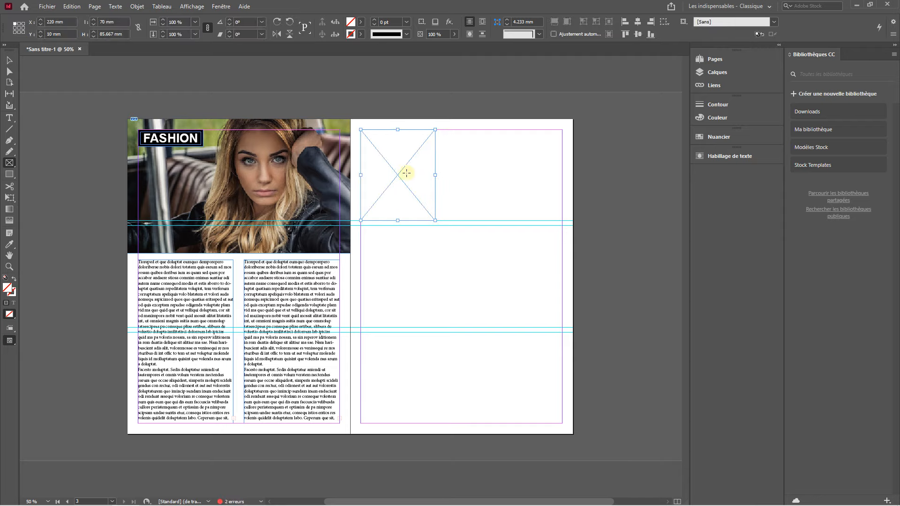
pyautogui.press('v')
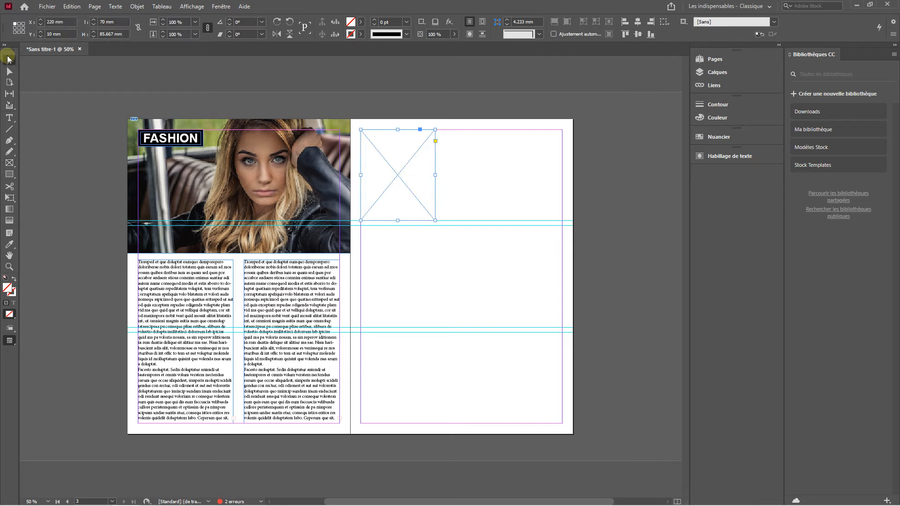
pyautogui.moveTo(395, 175); pyautogui.dragTo(397, 285)
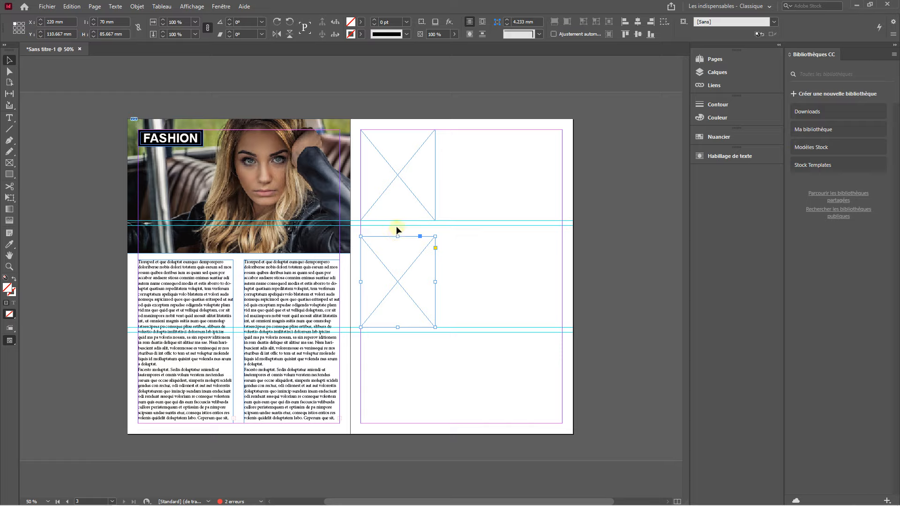
# - Delete both empty image frames from the right page
pyautogui.press('Delete')
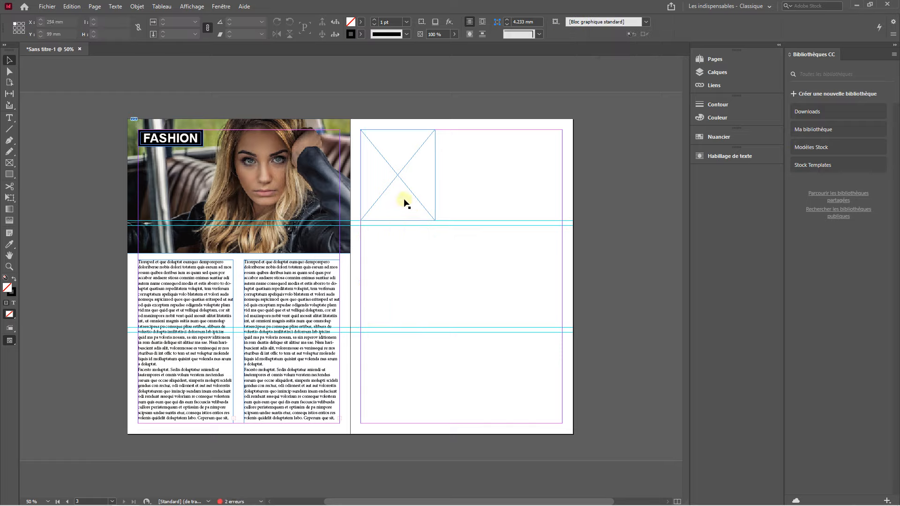
pyautogui.click(402, 181)
pyautogui.press('Delete')
# - Create guides for three rows with a 5 mm gutter, fitted to the margins, and remove the existing ruler guides
pyautogui.click(70, 6)
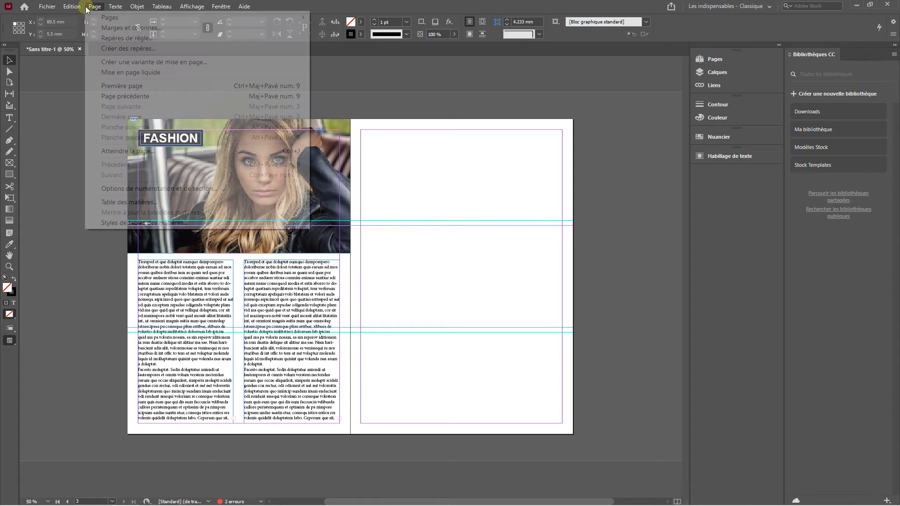
pyautogui.moveTo(95, 6)
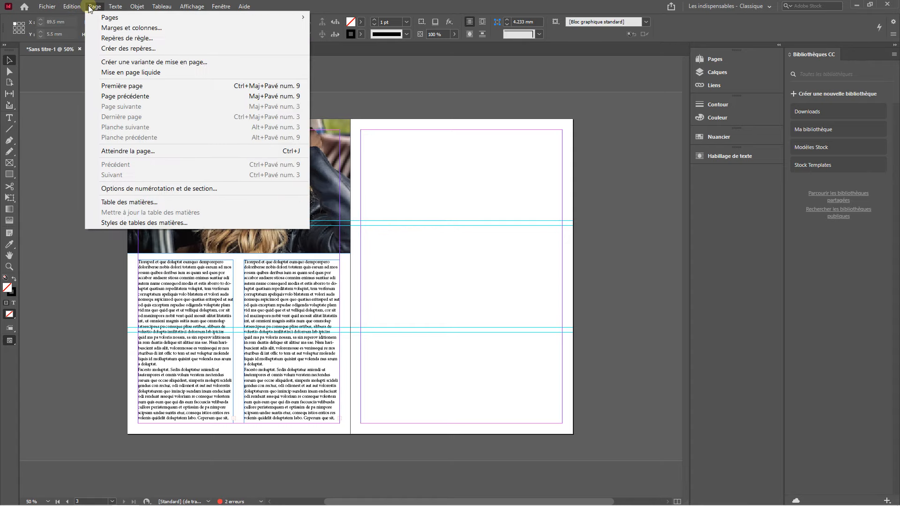
pyautogui.click(123, 49)
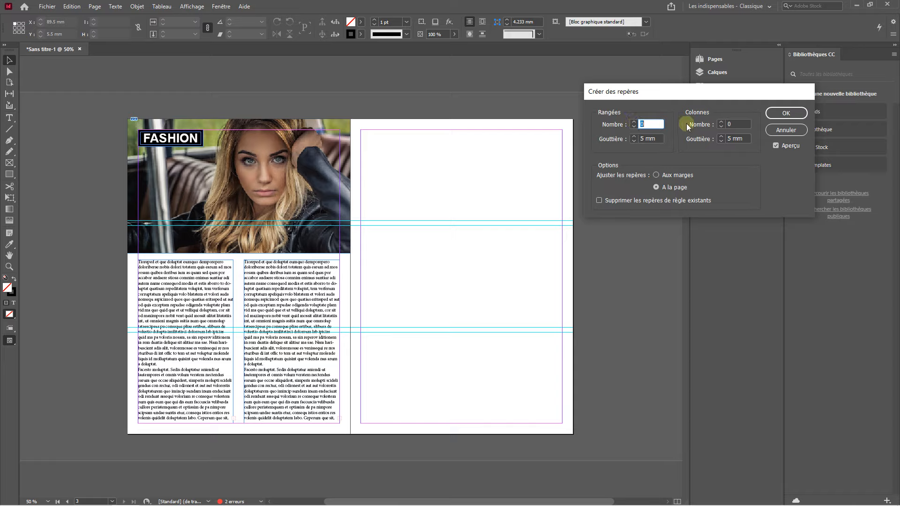
pyautogui.click(634, 122)
pyautogui.click(634, 123)
pyautogui.click(600, 200)
pyautogui.click(656, 175)
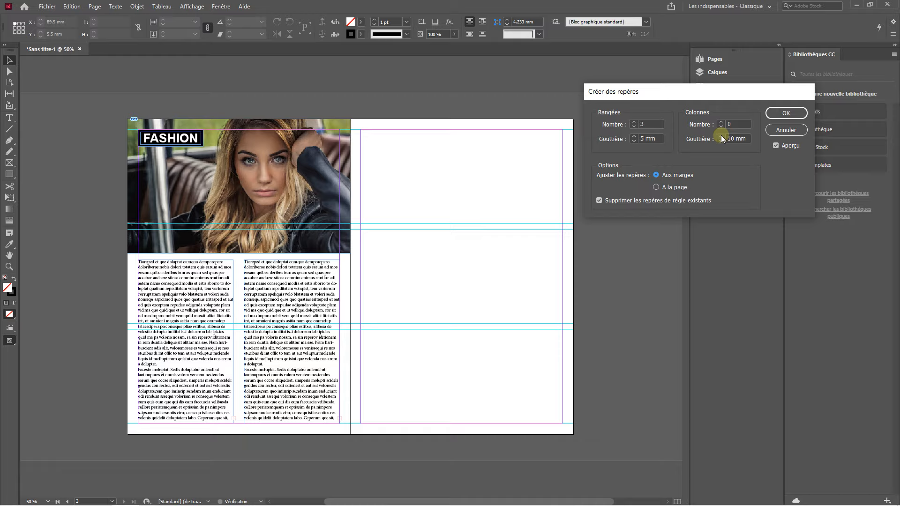
pyautogui.click(780, 114)
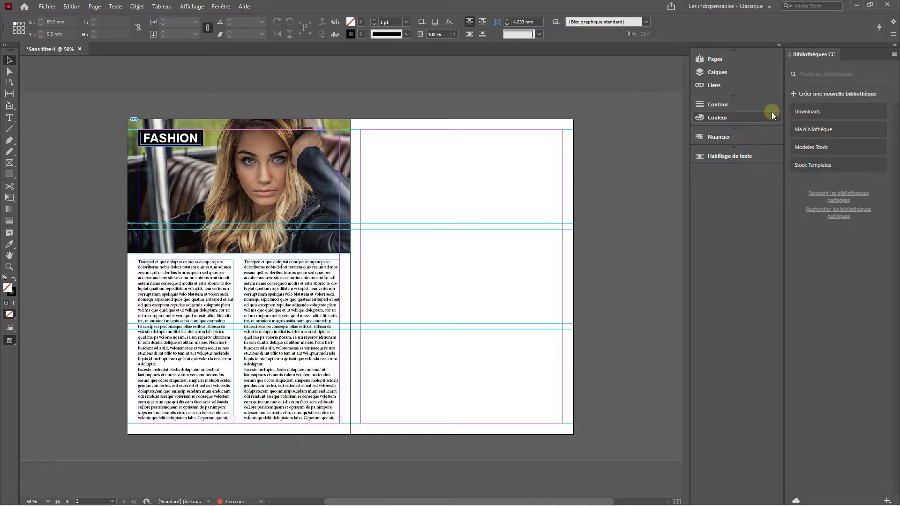
# - Draw an image frame about 71 × 89 mm in the right page's first row and duplicate it into the second and third rows
pyautogui.click(9, 163)
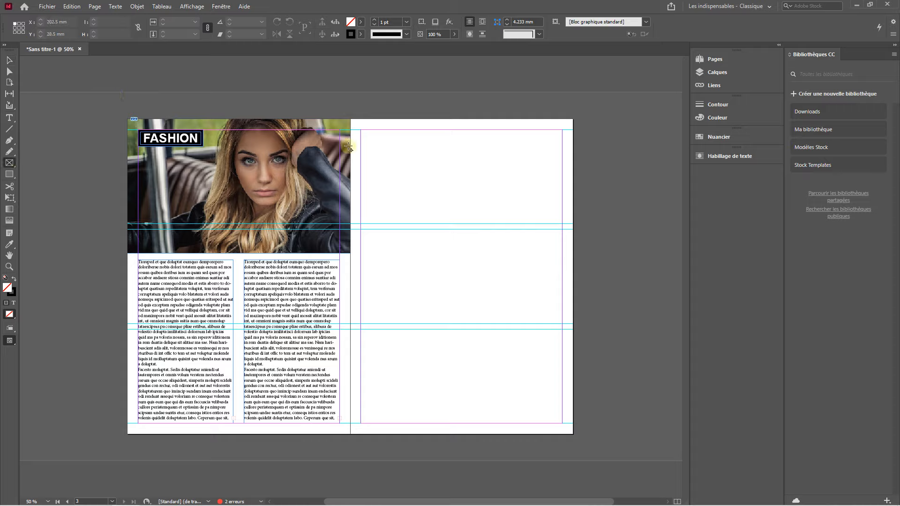
pyautogui.moveTo(361, 131); pyautogui.dragTo(437, 225)
pyautogui.click(9, 60)
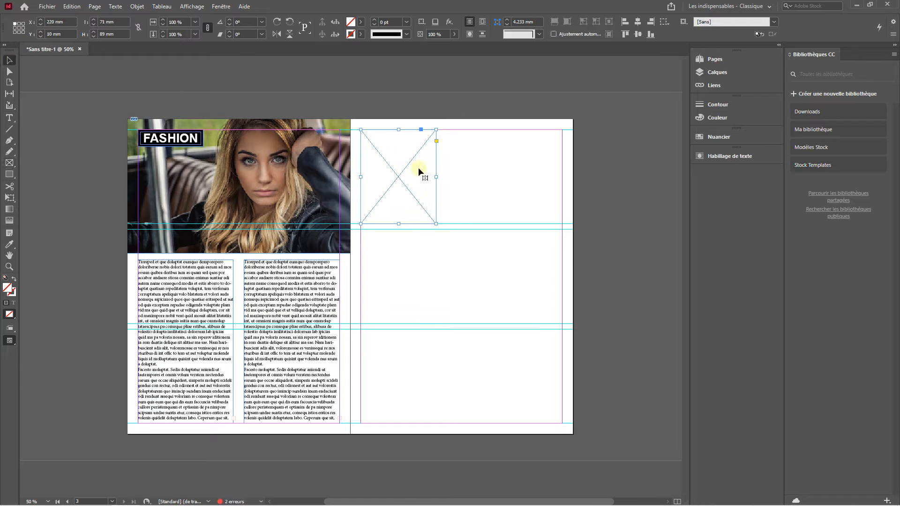
pyautogui.moveTo(400, 177); pyautogui.dragTo(403, 380)
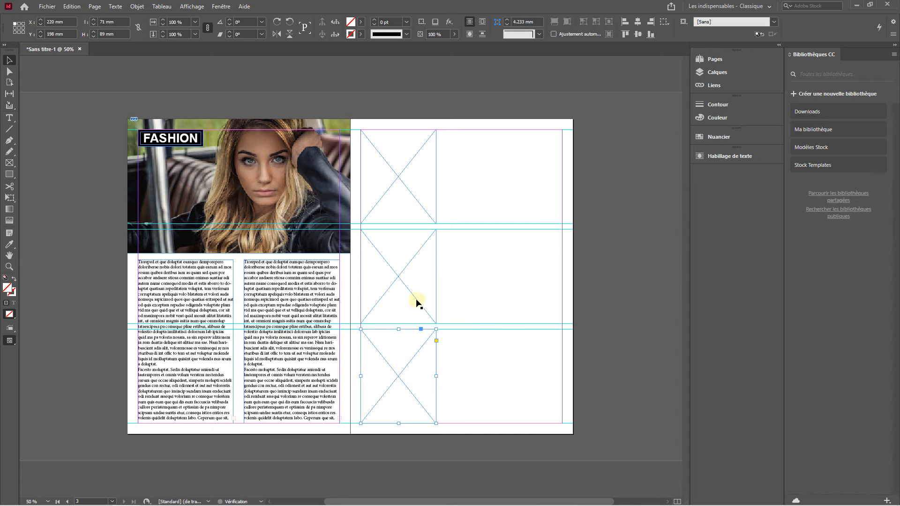
# - Import the Femme photo into the right page's top frame and fit it to fill the frame proportionally
pyautogui.keyDown('alt'); pyautogui.scroll(1, 420, 293); pyautogui.keyUp('alt')
pyautogui.scroll(2, 425, 256)
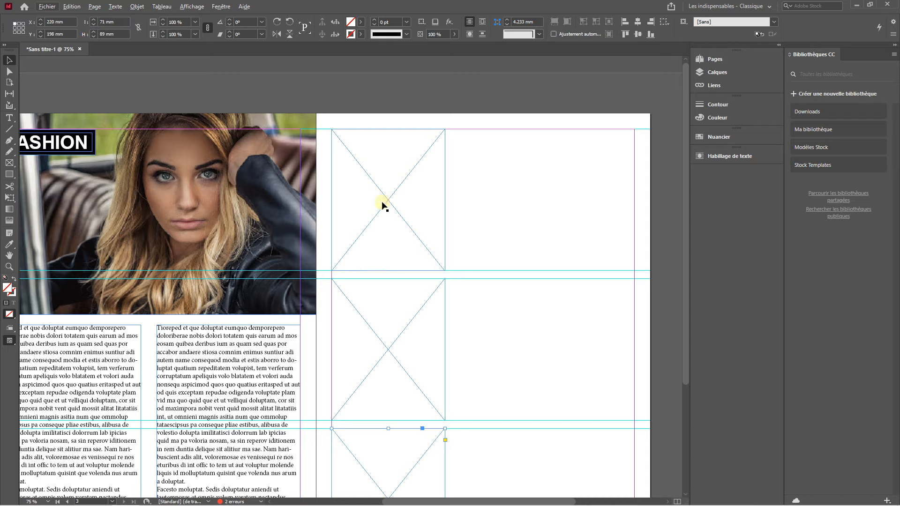
pyautogui.click(404, 183)
pyautogui.click(46, 6)
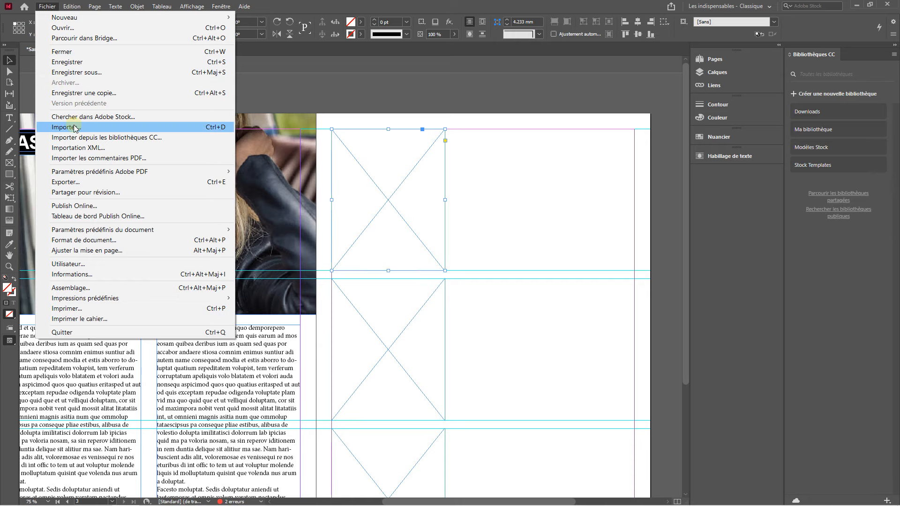
pyautogui.click(75, 128)
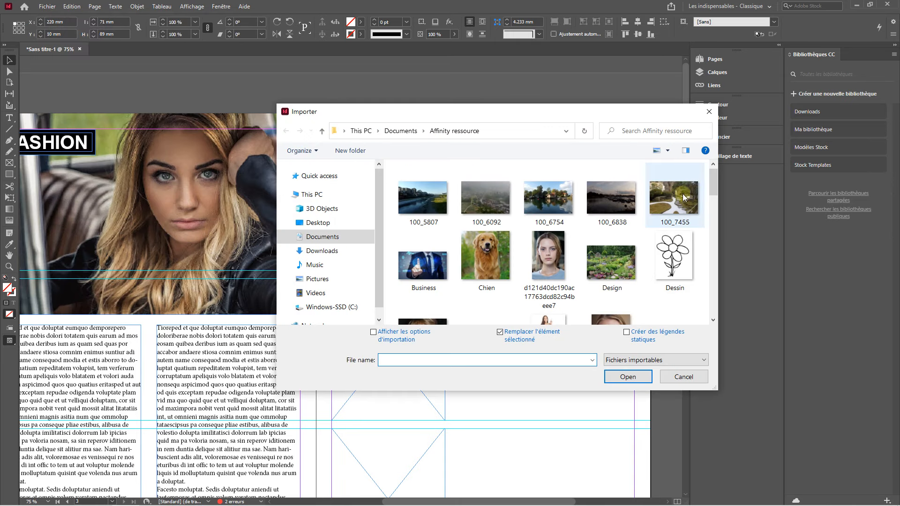
pyautogui.moveTo(713, 179); pyautogui.dragTo(713, 197)
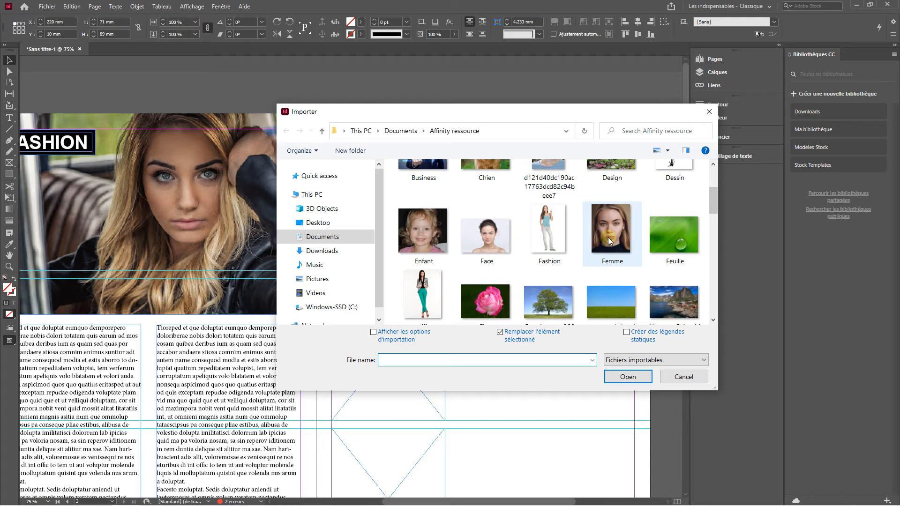
pyautogui.doubleClick(608, 237)
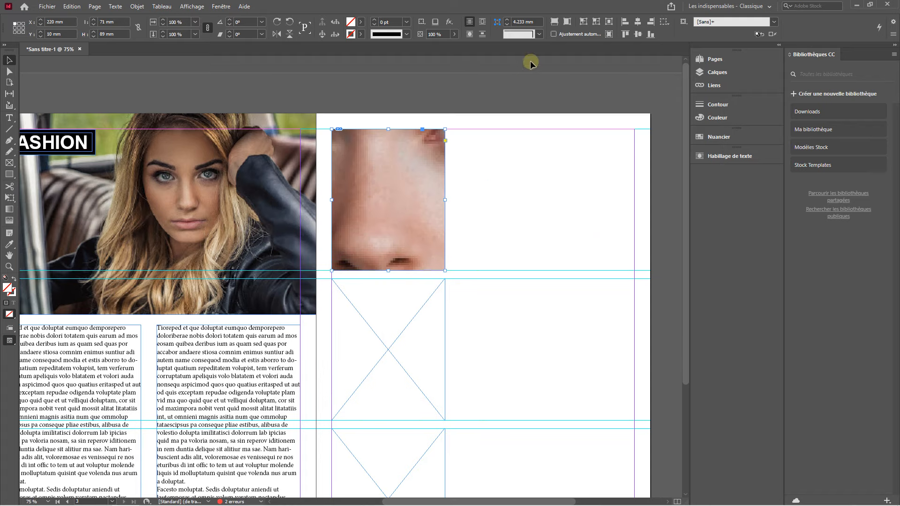
pyautogui.click(559, 21)
# - Import the Visage photo into the right page's middle frame and fit it to fill the frame proportionally
pyautogui.scroll(-3, 375, 211)
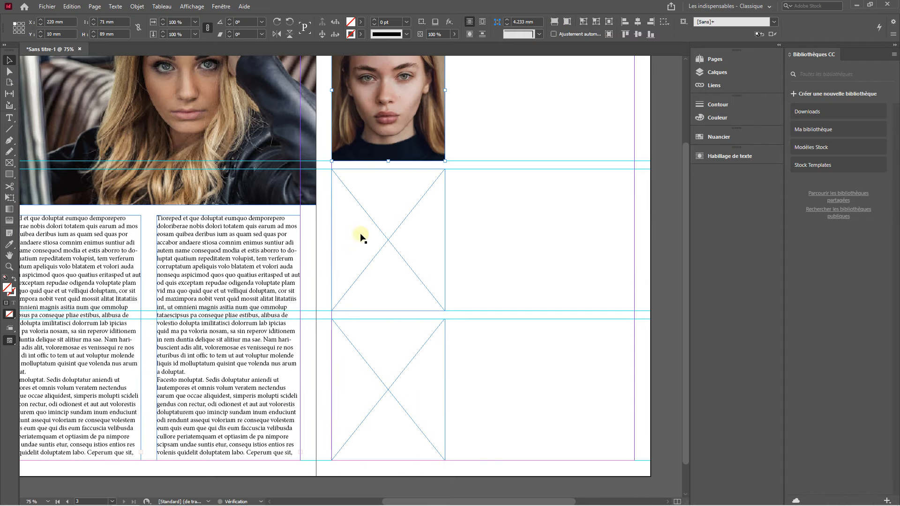
pyautogui.click(397, 219)
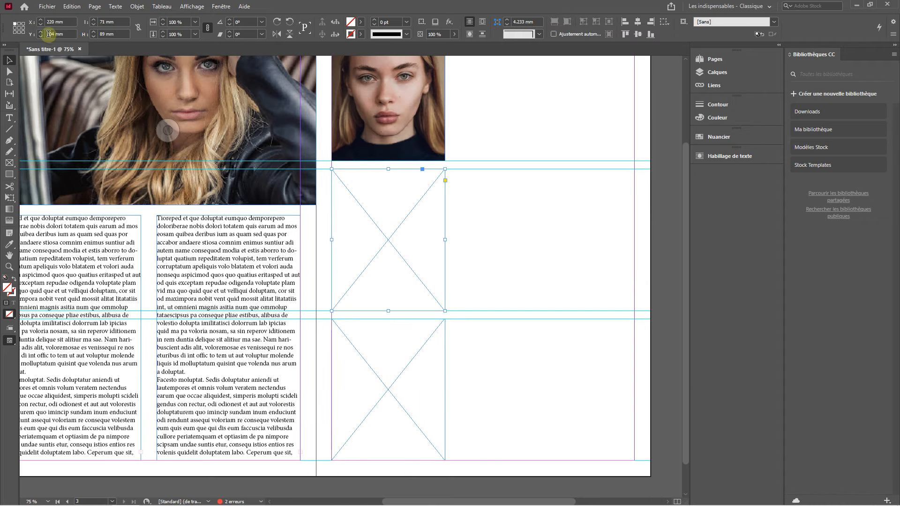
pyautogui.click(43, 6)
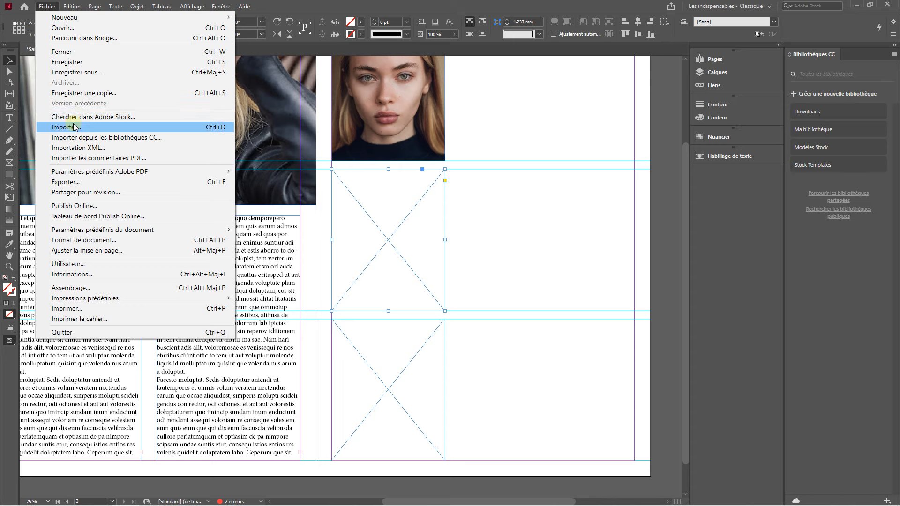
pyautogui.click(112, 124)
pyautogui.moveTo(713, 183); pyautogui.dragTo(715, 291)
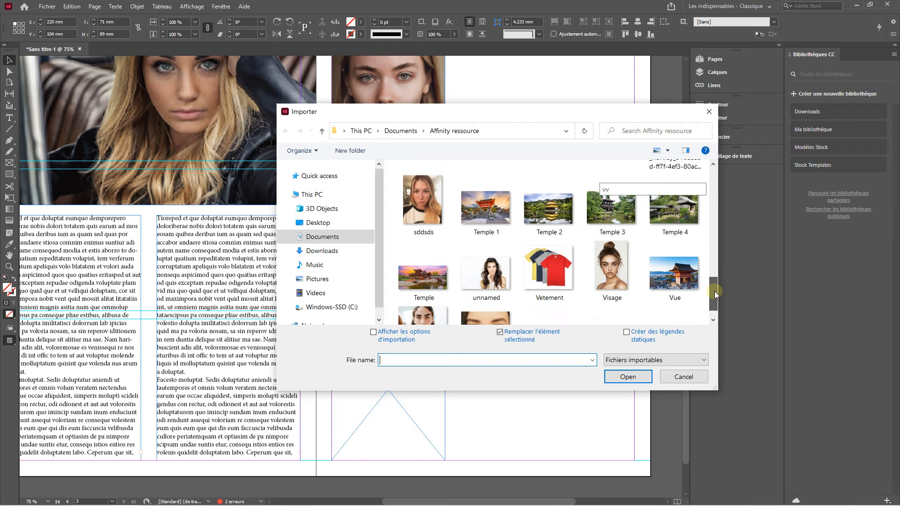
pyautogui.doubleClick(614, 269)
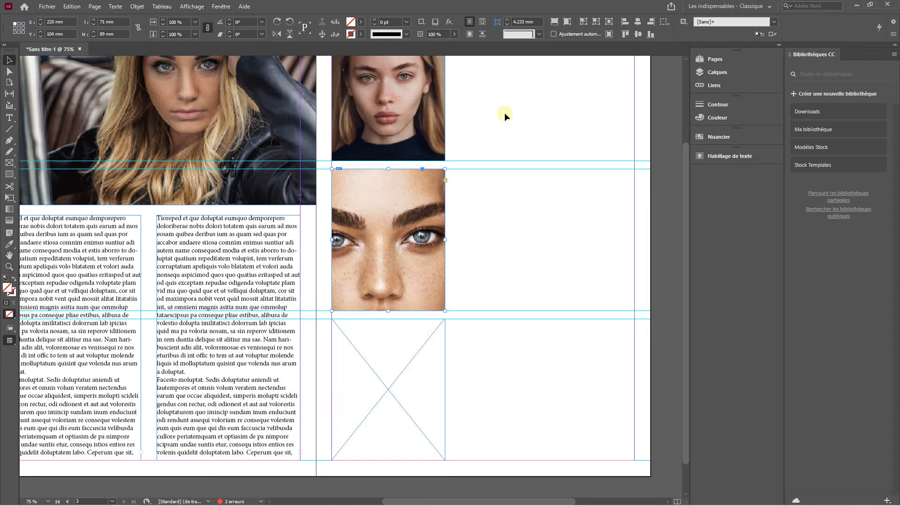
pyautogui.click(556, 26)
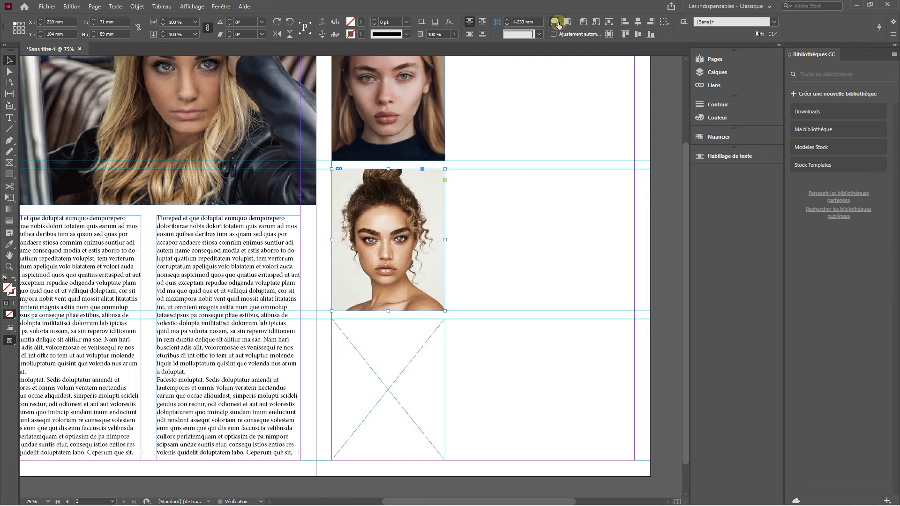
# - Import the photo of the long-haired woman touching her chin into the bottom frame, fill the frame proportionally, and deselect it
pyautogui.click(396, 337)
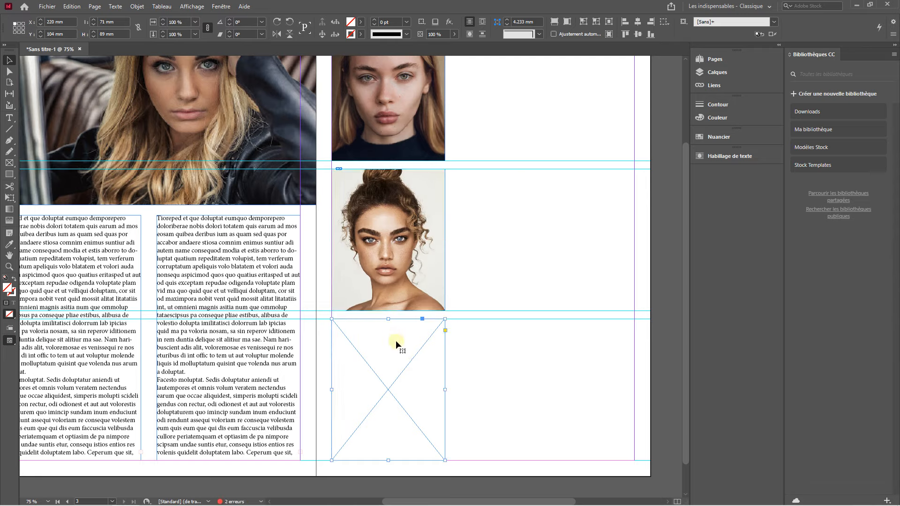
pyautogui.click(53, 10)
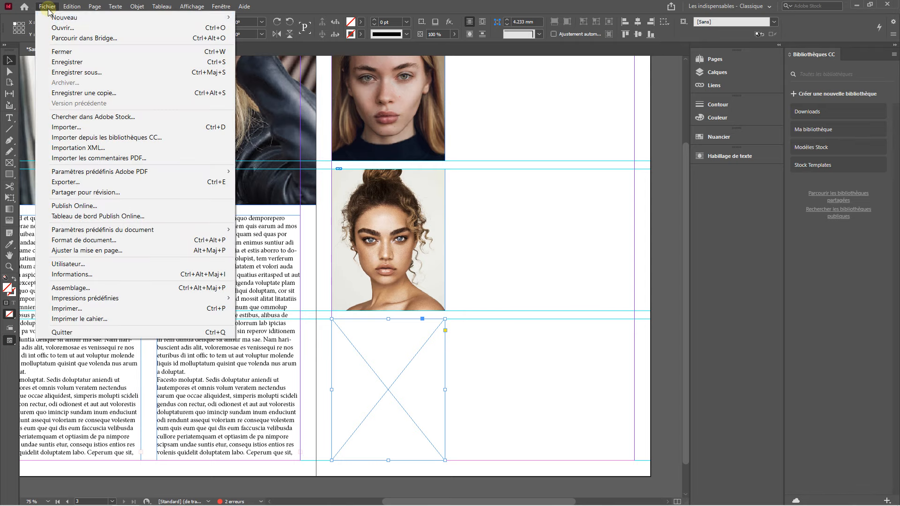
pyautogui.click(61, 129)
pyautogui.scroll(-8, 572, 263)
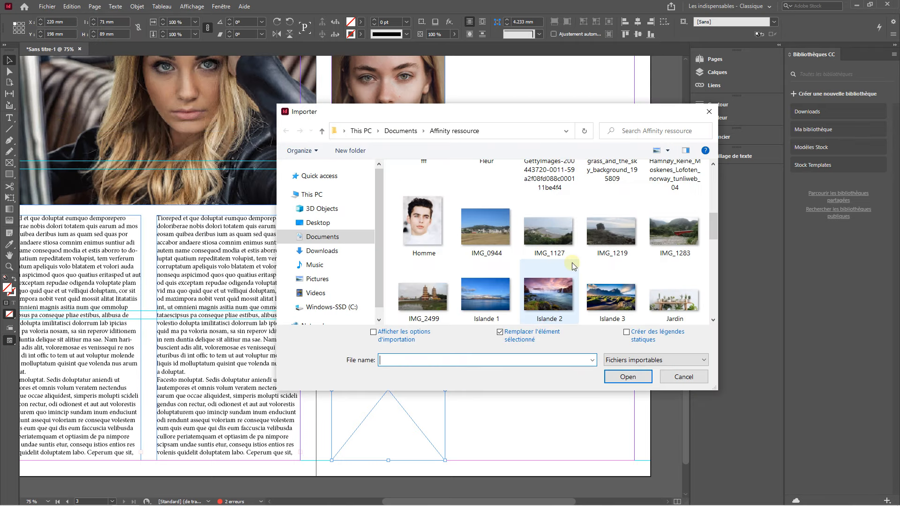
pyautogui.doubleClick(496, 263)
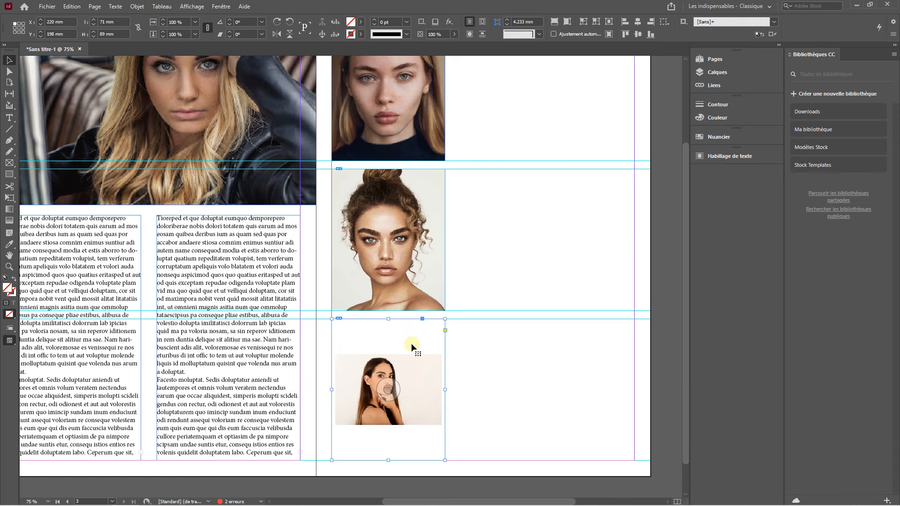
pyautogui.click(556, 22)
pyautogui.click(489, 358)
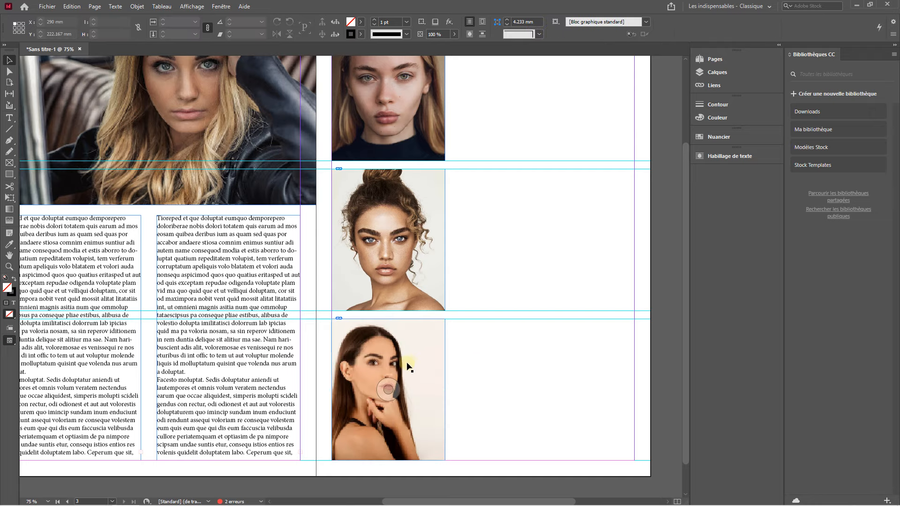
pyautogui.hscroll(2, 406, 365)
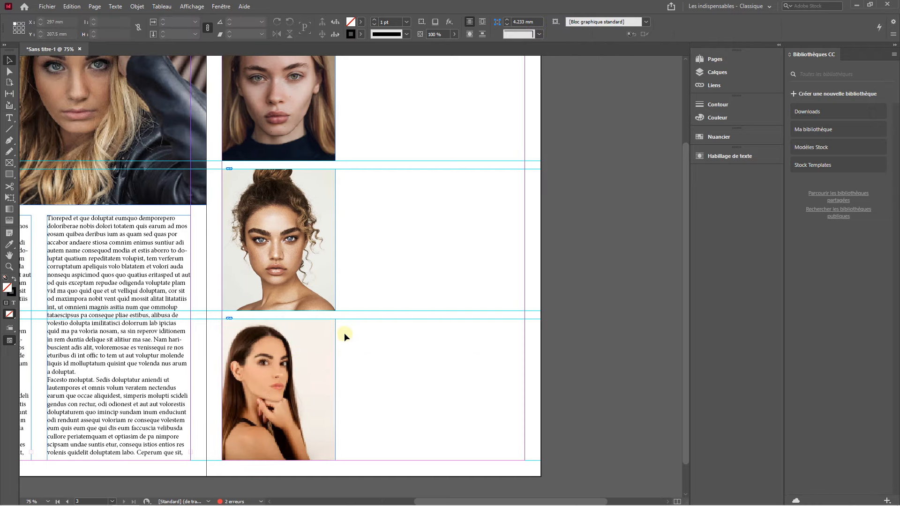
# - Draw a text frame about 110 × 89 mm beside the right page's top portrait and fill it with placeholder text
pyautogui.scroll(-2, 345, 319)
pyautogui.scroll(1, 375, 267)
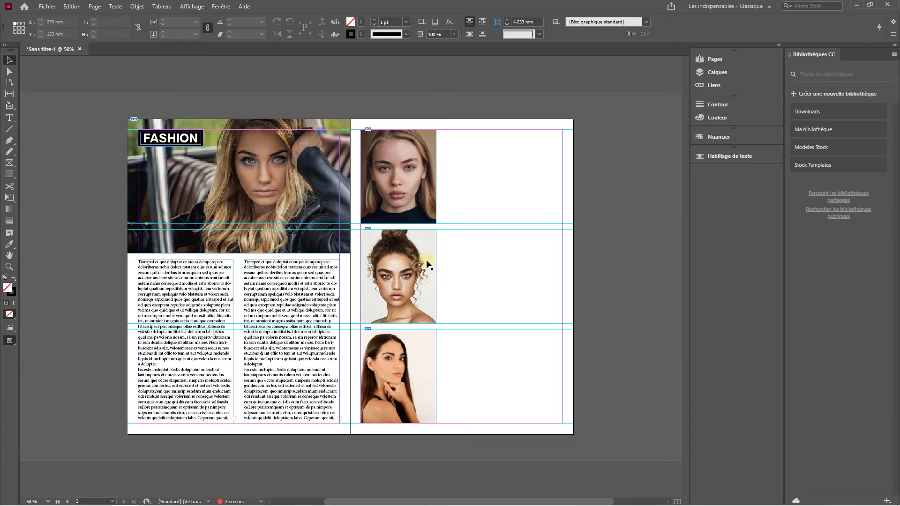
pyautogui.scroll(1, 488, 253)
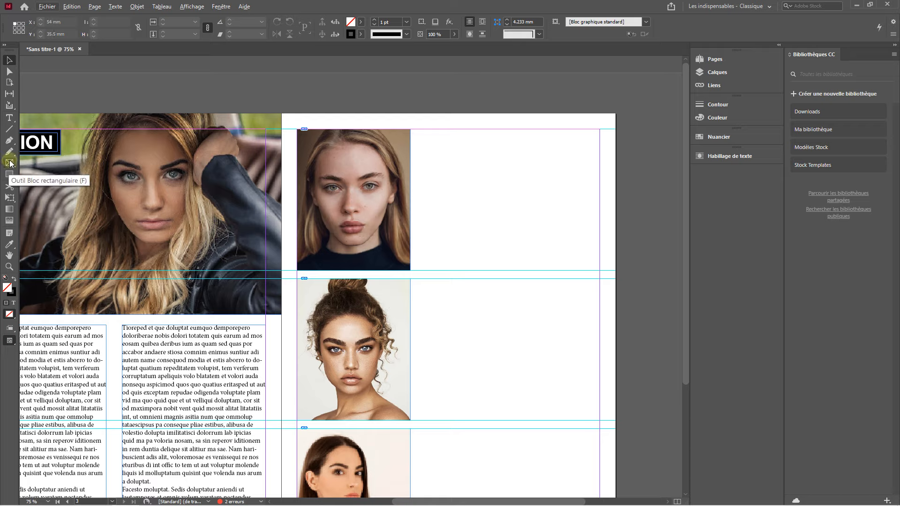
pyautogui.click(10, 118)
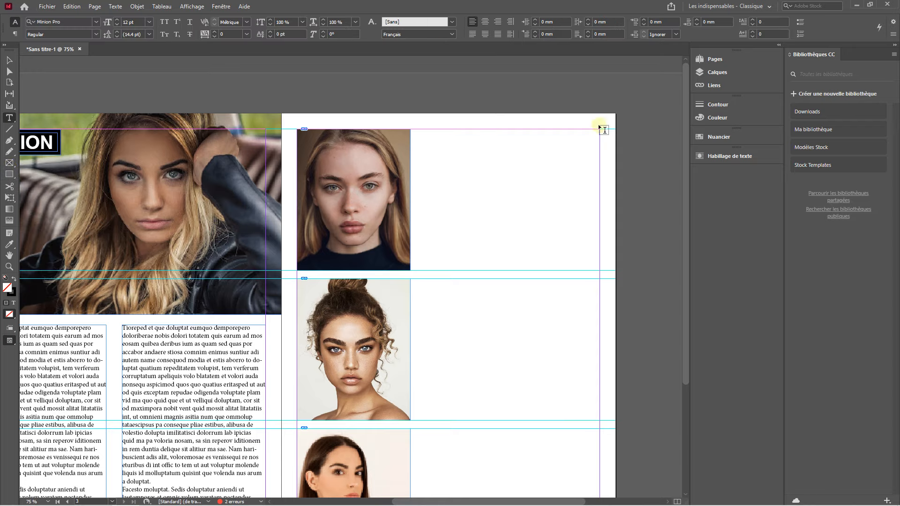
pyautogui.moveTo(601, 131); pyautogui.dragTo(425, 271)
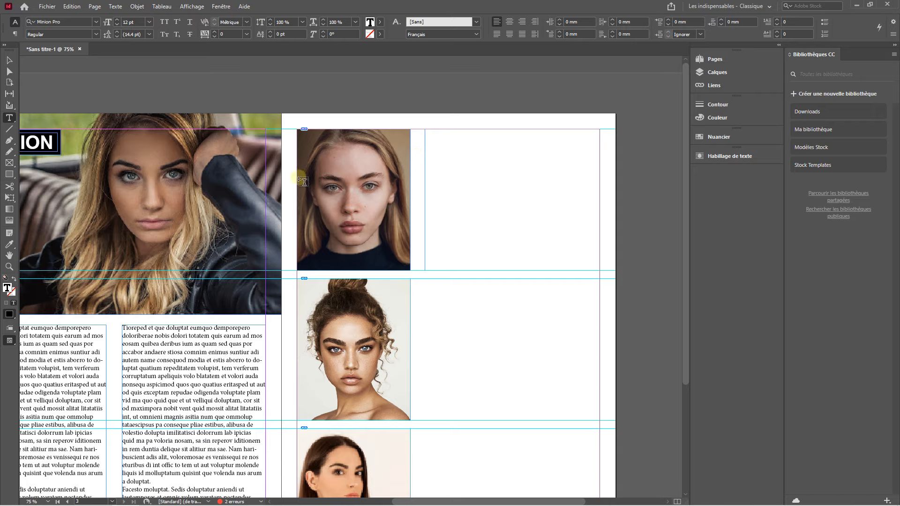
pyautogui.rightClick(432, 133)
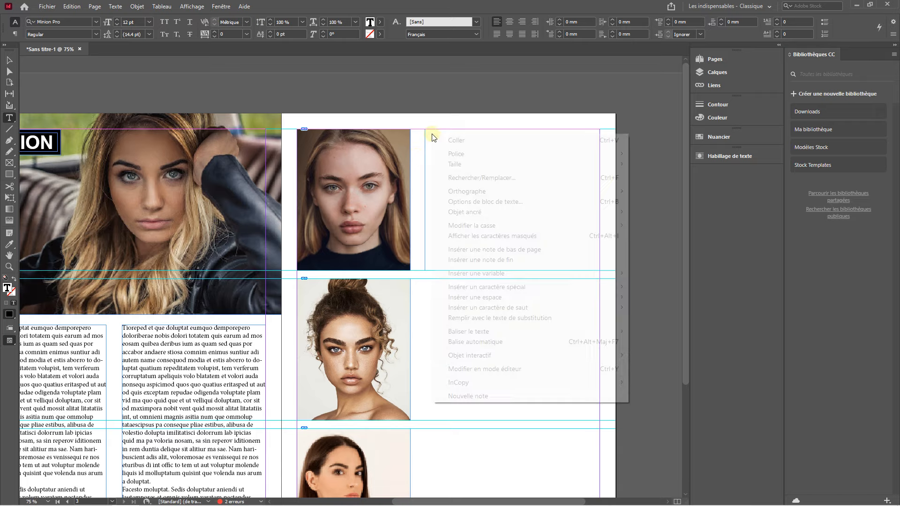
pyautogui.moveTo(467, 192)
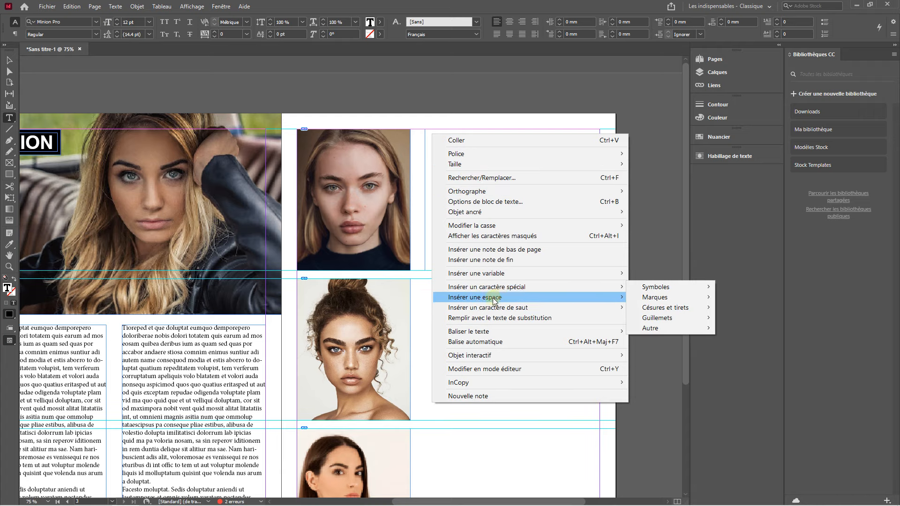
pyautogui.click(488, 318)
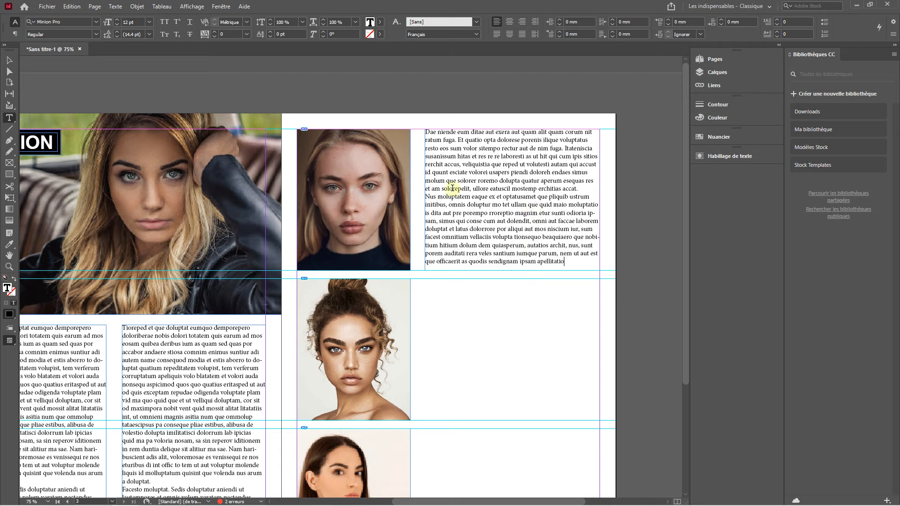
# - Set the font size of all the placeholder text beside the top portrait to 16 pt
pyautogui.click(9, 60)
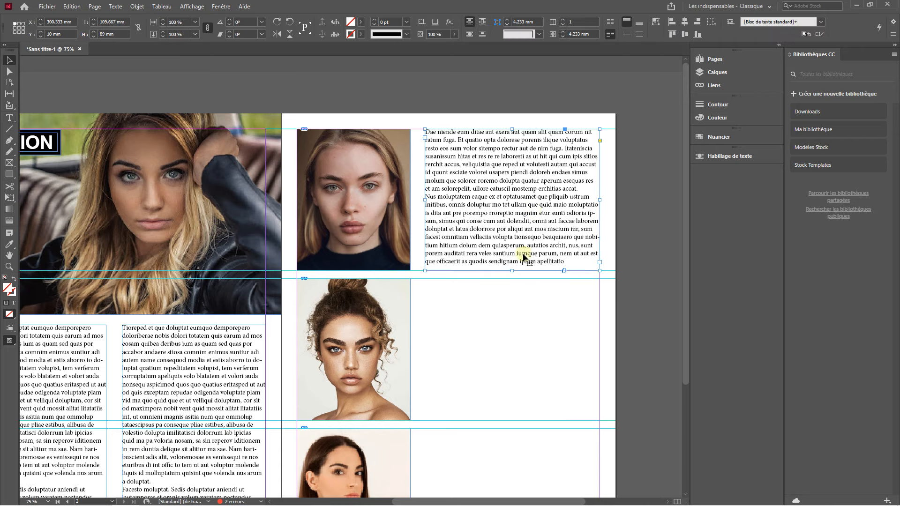
pyautogui.moveTo(518, 220); pyautogui.dragTo(518, 221)
pyautogui.doubleClick(567, 250)
pyautogui.moveTo(565, 263); pyautogui.dragTo(407, 131)
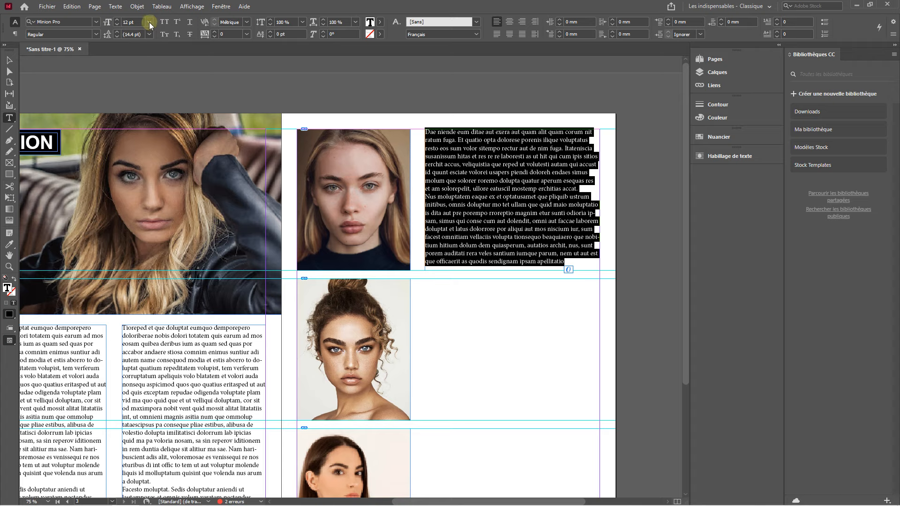
pyautogui.click(117, 21)
pyautogui.click(117, 20)
pyautogui.click(117, 20)
pyautogui.click(117, 21)
pyautogui.click(476, 197)
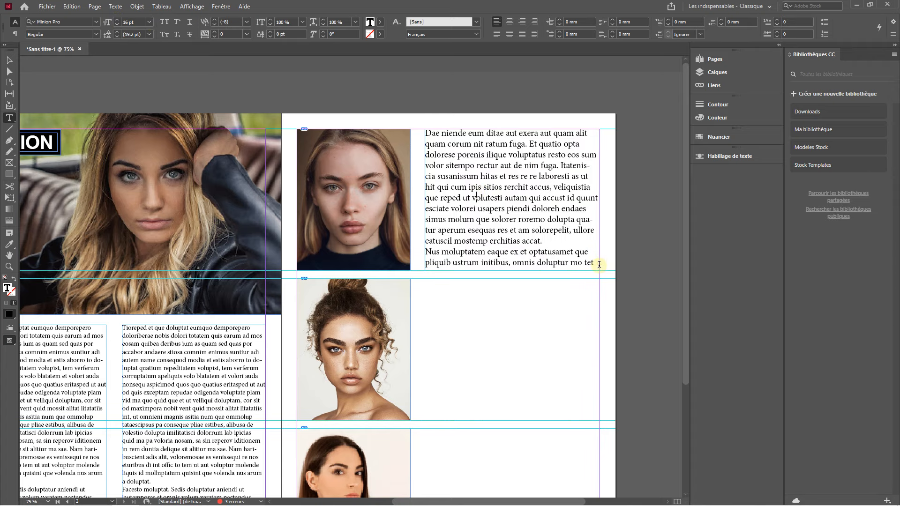
# - Try justifying the placeholder text beside the top portrait with its last line aligned left, and undo the change
pyautogui.moveTo(599, 264); pyautogui.dragTo(399, 117)
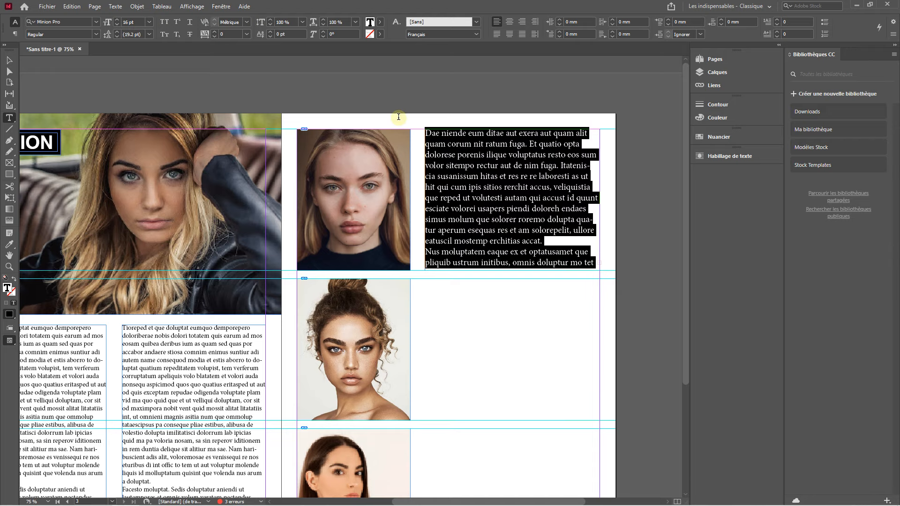
pyautogui.click(497, 39)
pyautogui.click(567, 210)
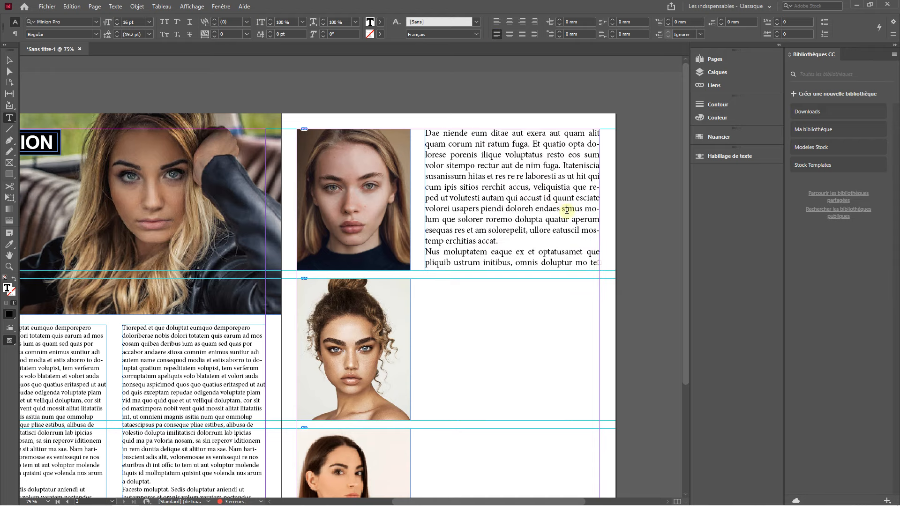
pyautogui.click(71, 6)
pyautogui.click(69, 18)
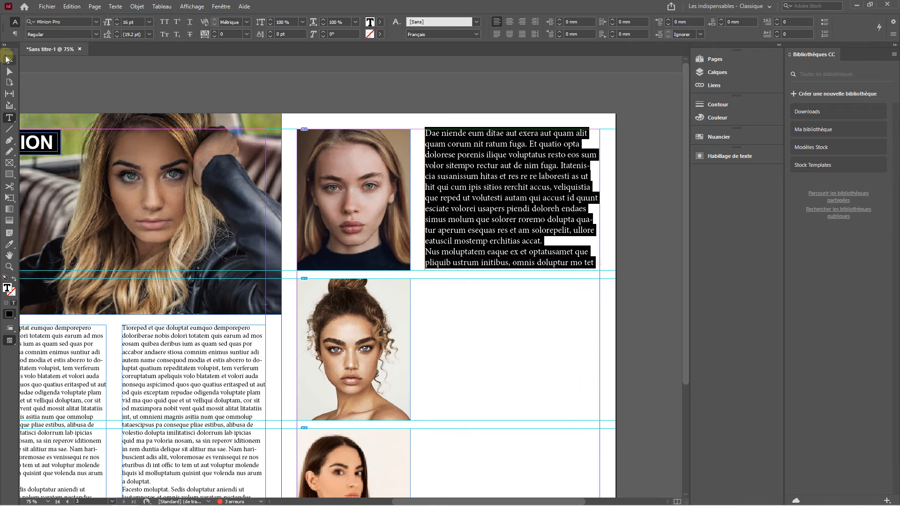
# - Duplicate the placeholder text frame into the second and third rows, beside the middle and bottom portraits
pyautogui.click(9, 60)
pyautogui.hscroll(2, 543, 194)
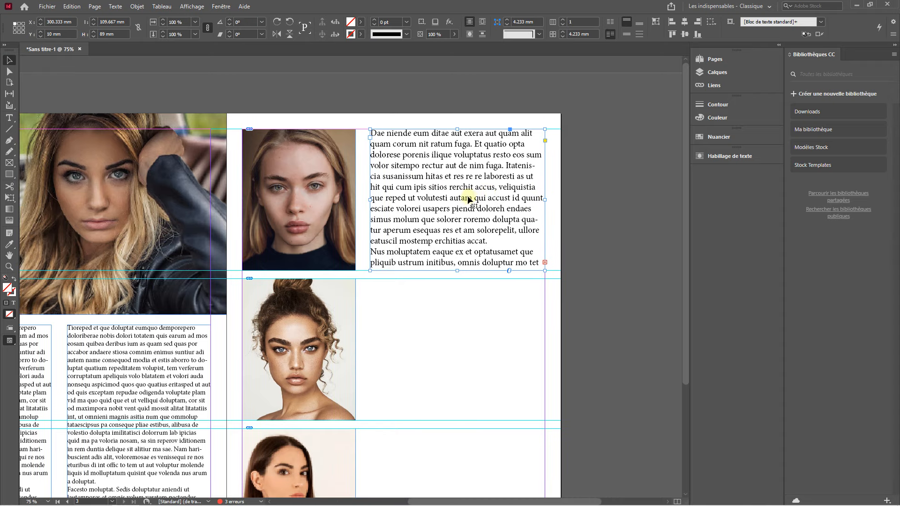
pyautogui.moveTo(468, 201); pyautogui.dragTo(460, 353)
pyautogui.scroll(-3, 461, 352)
pyautogui.moveTo(440, 198); pyautogui.dragTo(436, 347)
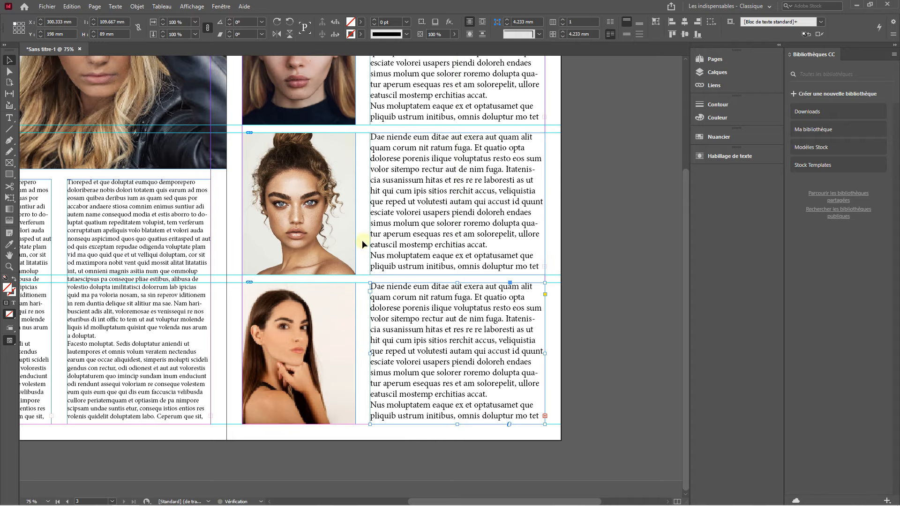
# - Justify the text in all three right-page text frames, with the last line aligned left
pyautogui.moveTo(466, 257); pyautogui.dragTo(351, 251)
pyautogui.scroll(3, 388, 227)
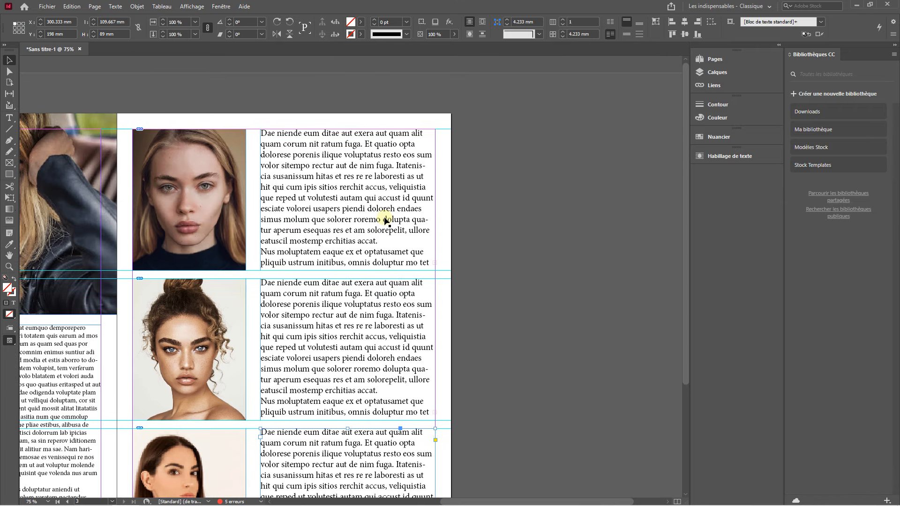
pyautogui.click(385, 220)
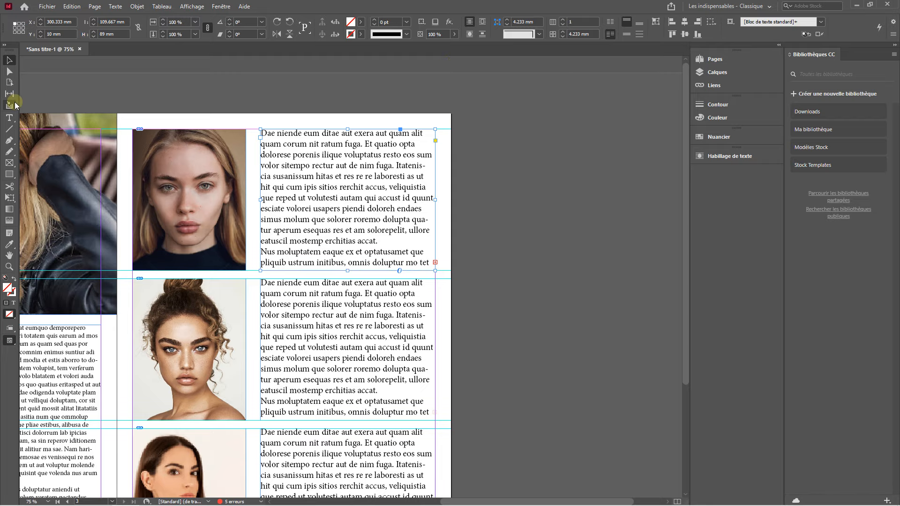
pyautogui.click(12, 120)
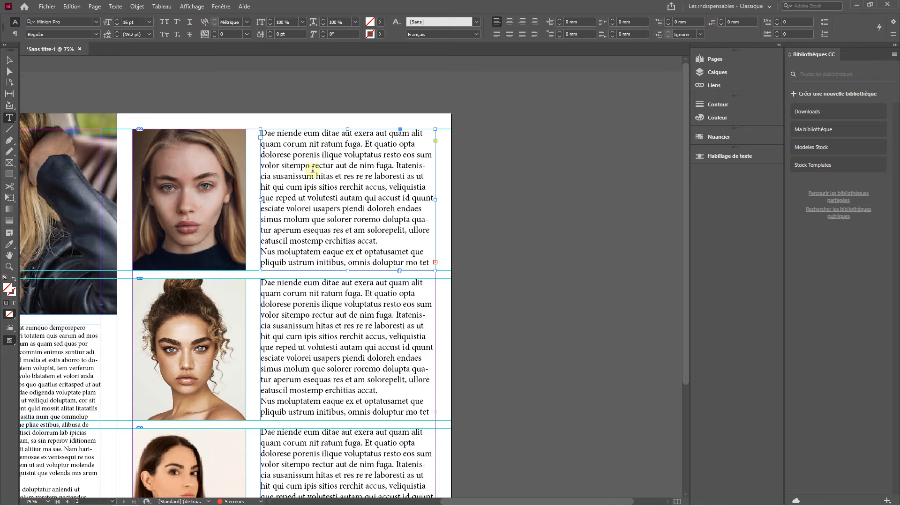
pyautogui.click(497, 36)
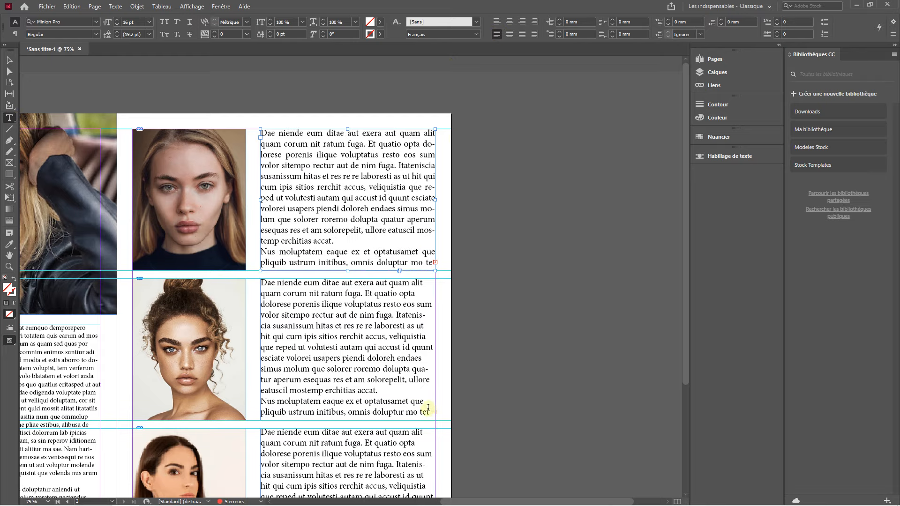
pyautogui.moveTo(431, 414); pyautogui.dragTo(471, 57)
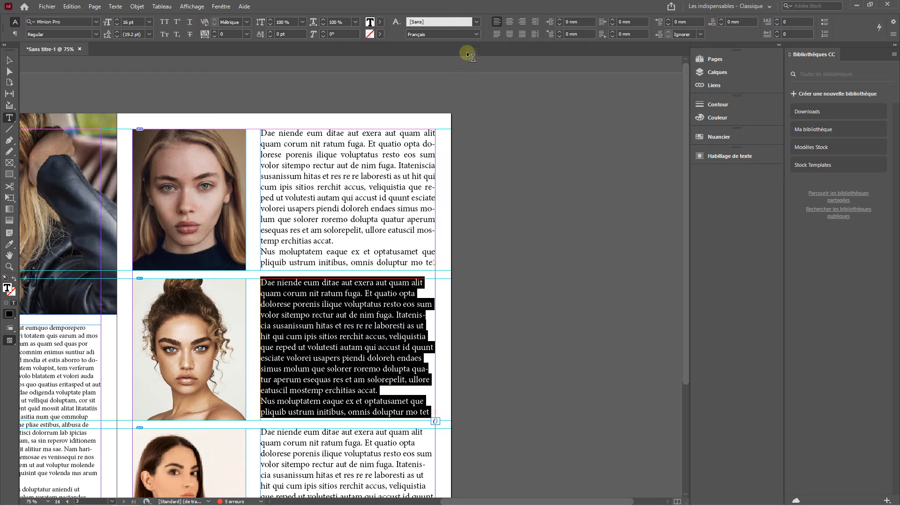
pyautogui.click(497, 34)
pyautogui.scroll(-3, 316, 310)
pyautogui.moveTo(429, 417); pyautogui.dragTo(470, 64)
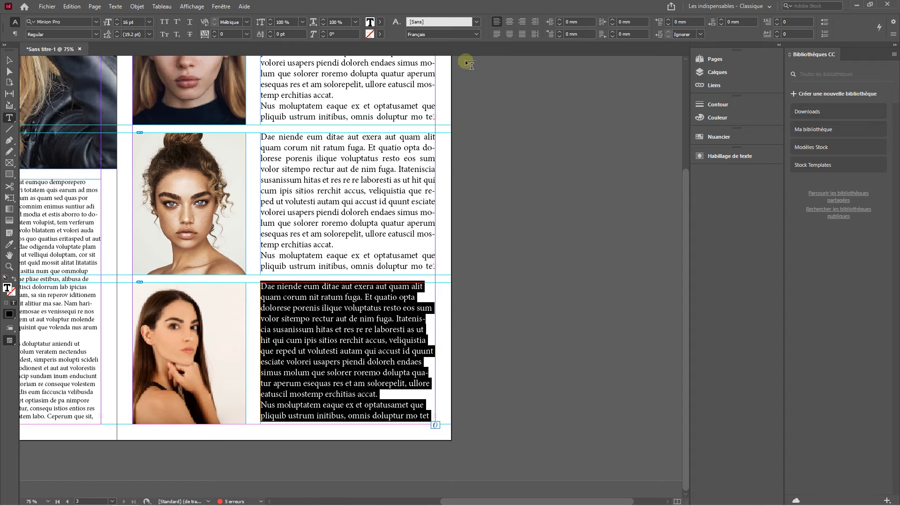
pyautogui.click(497, 34)
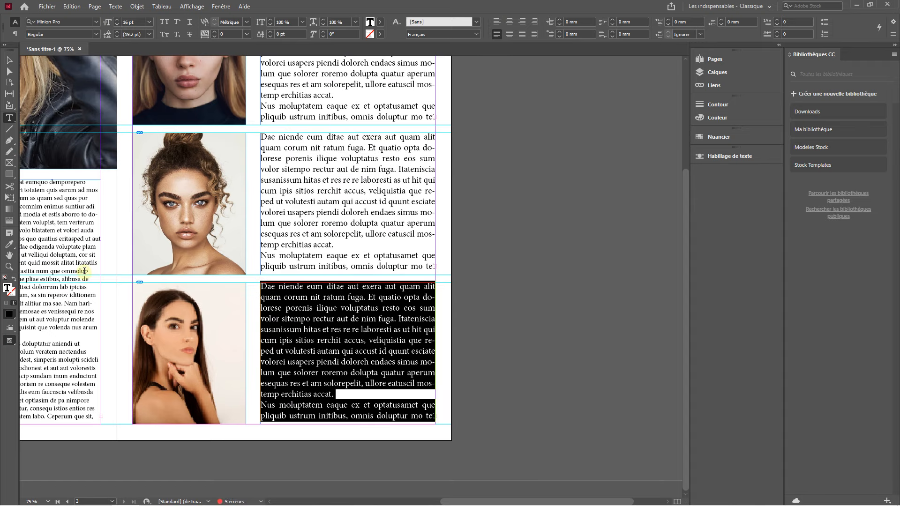
# - Justify both text columns under the left page's portrait with the last line aligned left, and deselect everything
pyautogui.hscroll(-6, 89, 266)
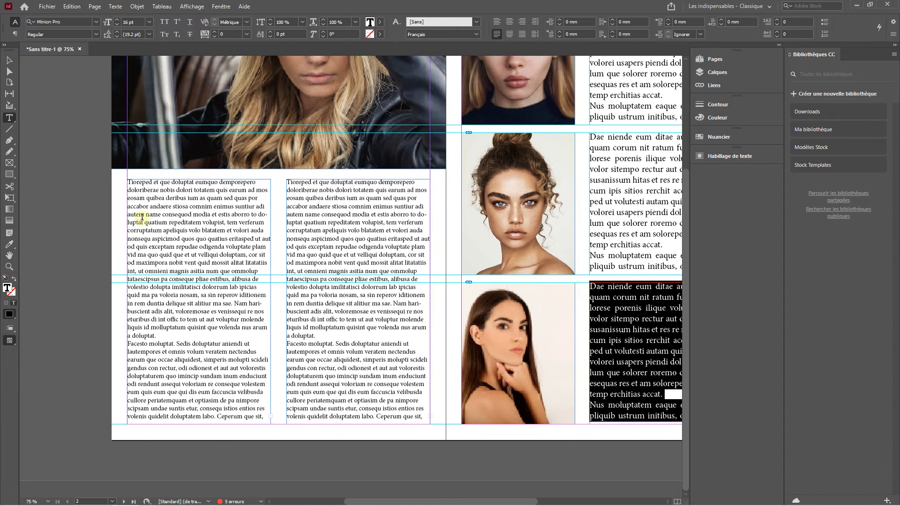
pyautogui.click(9, 60)
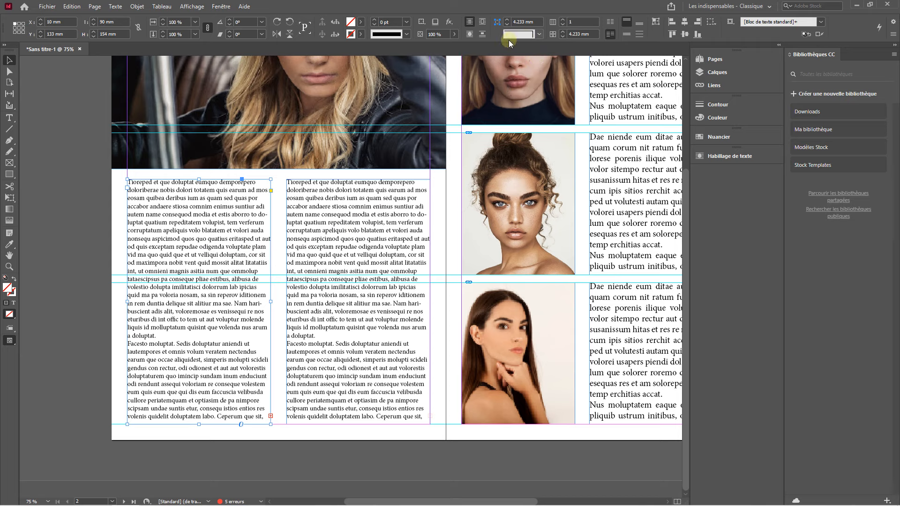
pyautogui.click(9, 118)
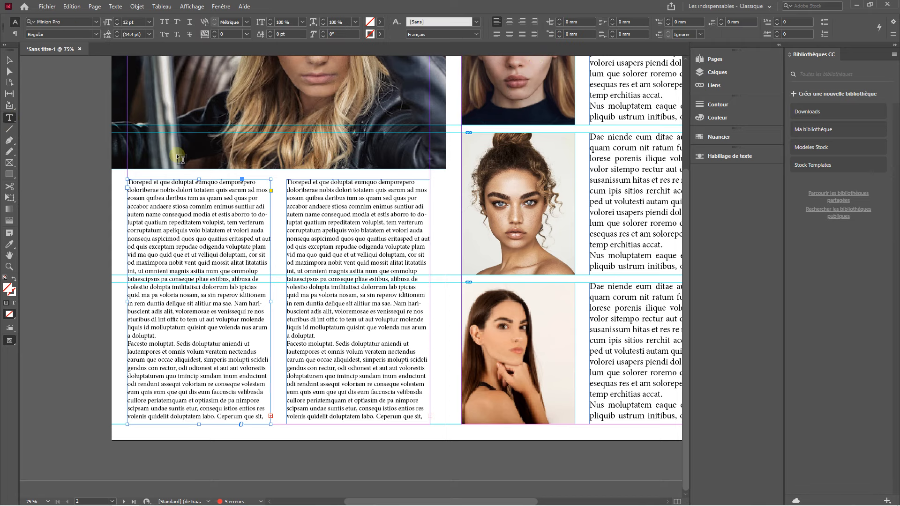
pyautogui.click(500, 37)
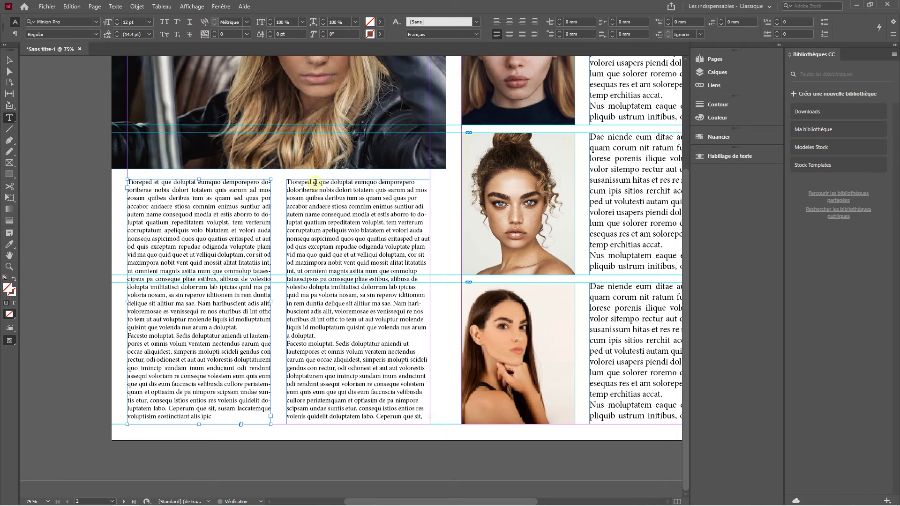
pyautogui.click(6, 59)
pyautogui.click(350, 193)
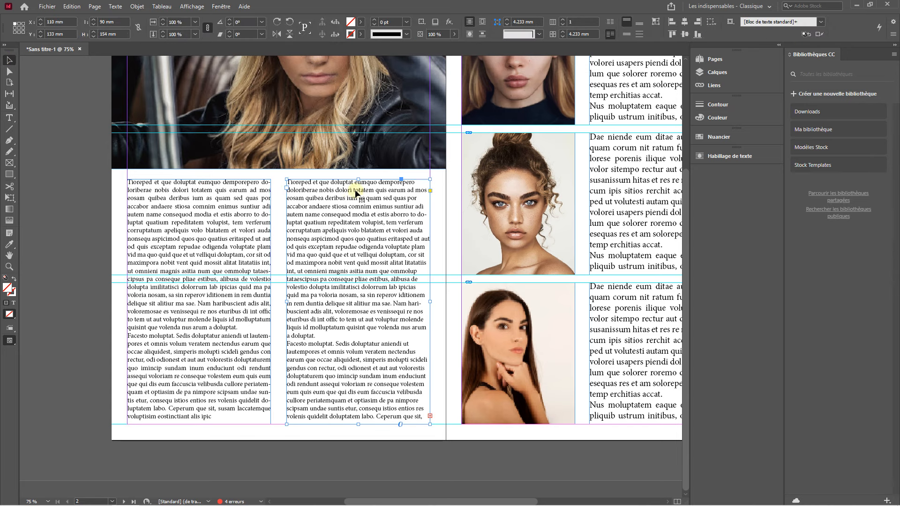
pyautogui.click(9, 118)
pyautogui.click(496, 35)
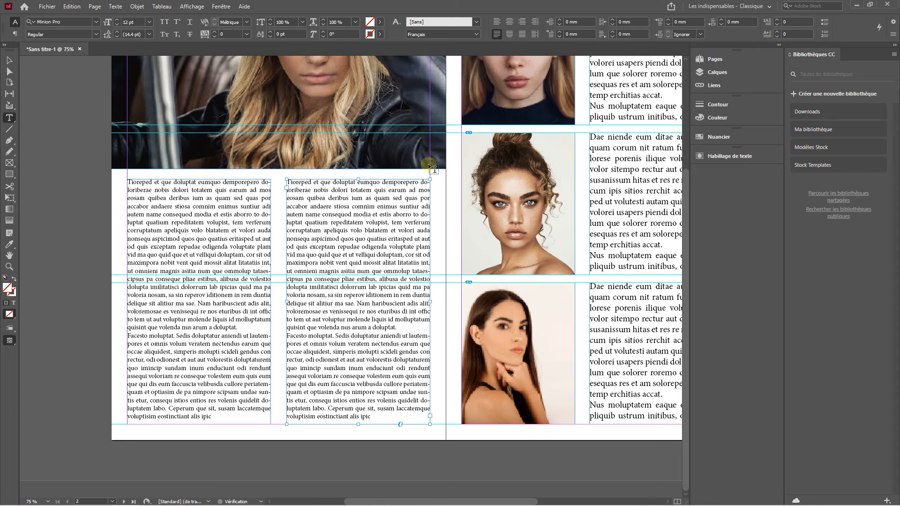
pyautogui.hscroll(3, 379, 212)
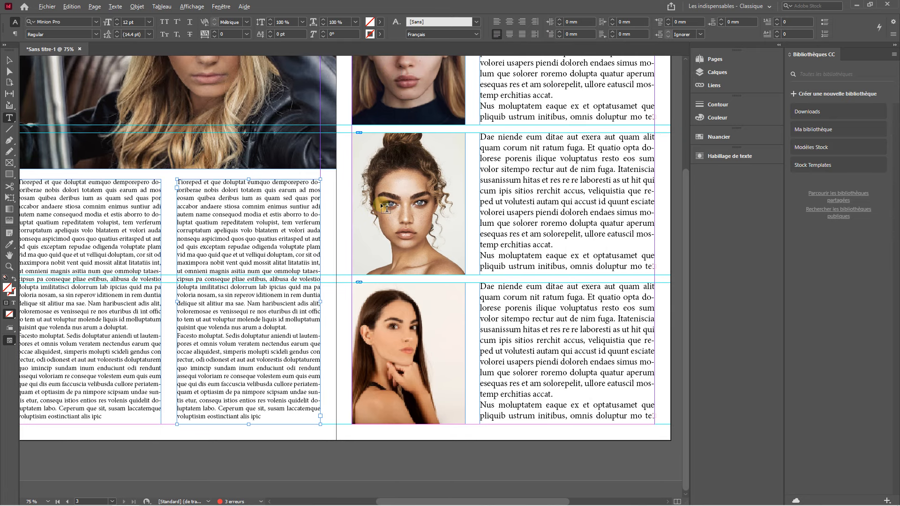
pyautogui.hotkey('ctrl', '-')
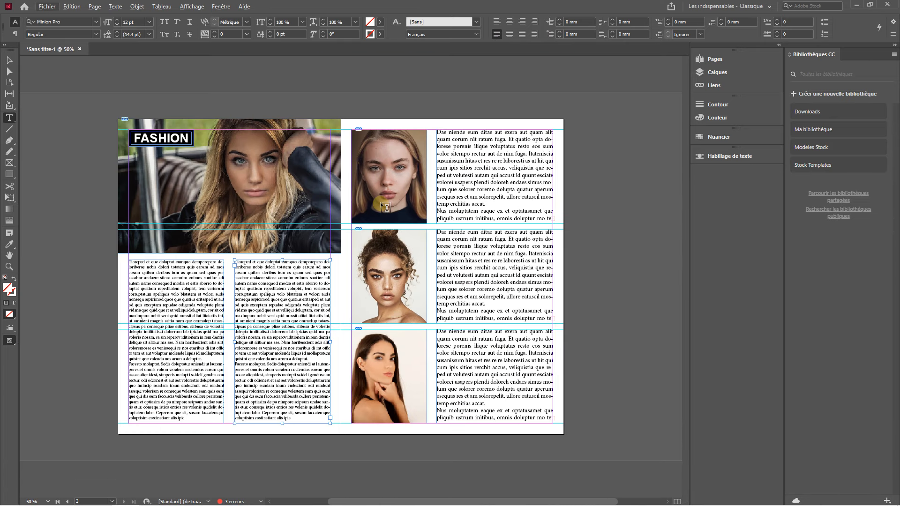
pyautogui.click(9, 60)
pyautogui.click(97, 173)
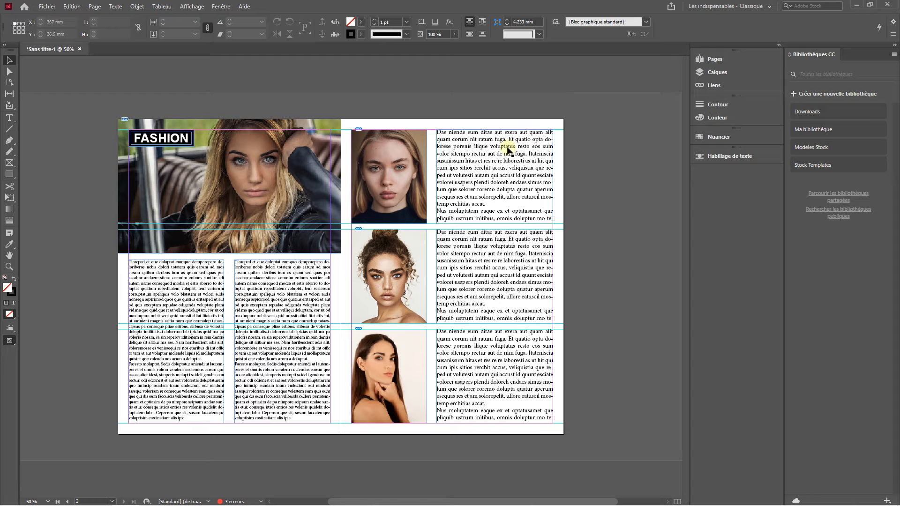
# - Shorten the text frame beside the top portrait to about 66.75 mm high by lowering its upper edge
pyautogui.scroll(2, 507, 149)
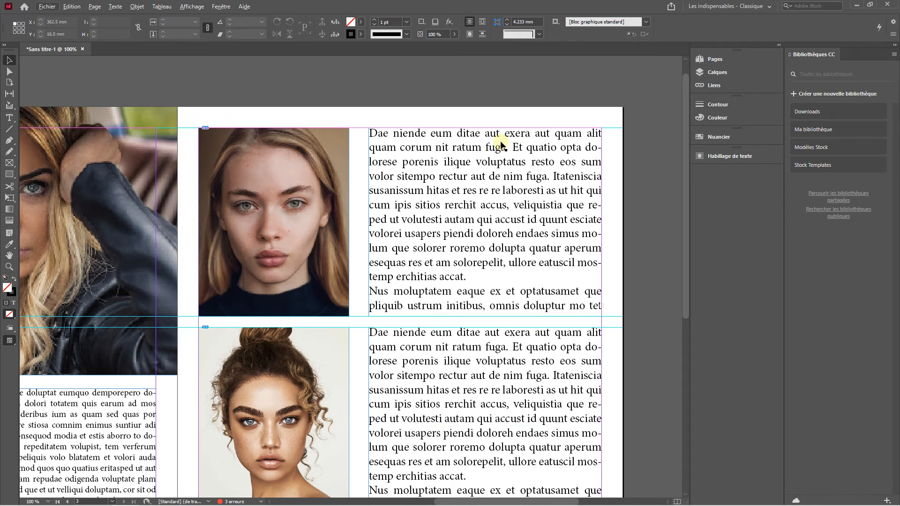
pyautogui.click(489, 135)
pyautogui.moveTo(486, 128); pyautogui.dragTo(485, 175)
# - Add a small text frame reading "TITRE 1" above the shortened text frame, against the right page's outer margin
pyautogui.keyDown('alt'); pyautogui.scroll(-1, 488, 156); pyautogui.keyUp('alt')
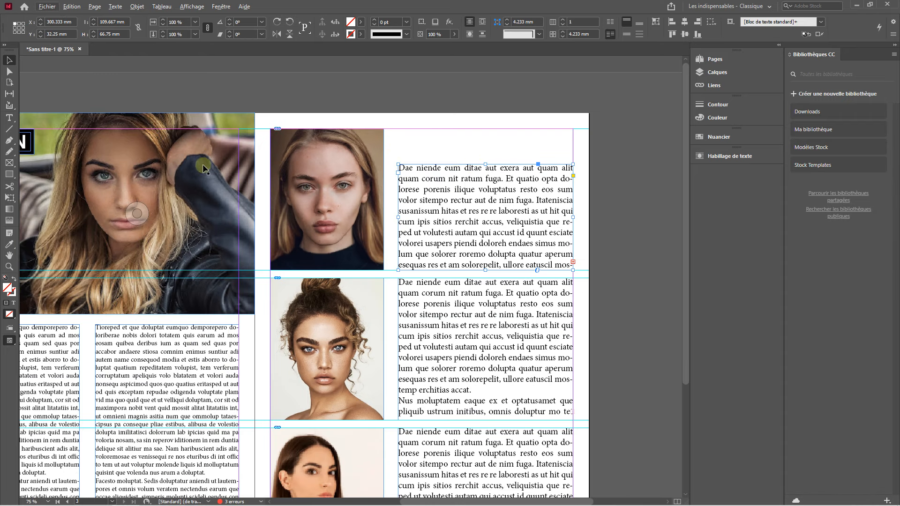
pyautogui.click(10, 119)
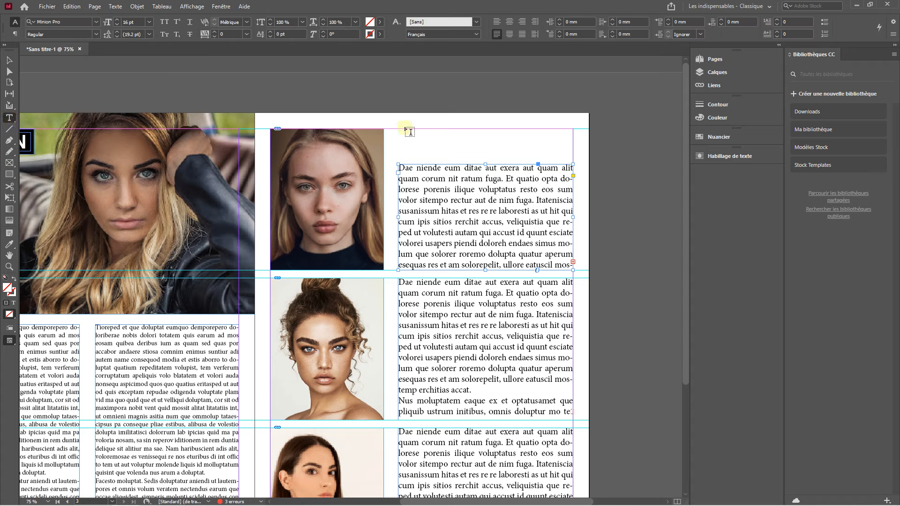
pyautogui.moveTo(573, 132); pyautogui.dragTo(455, 152)
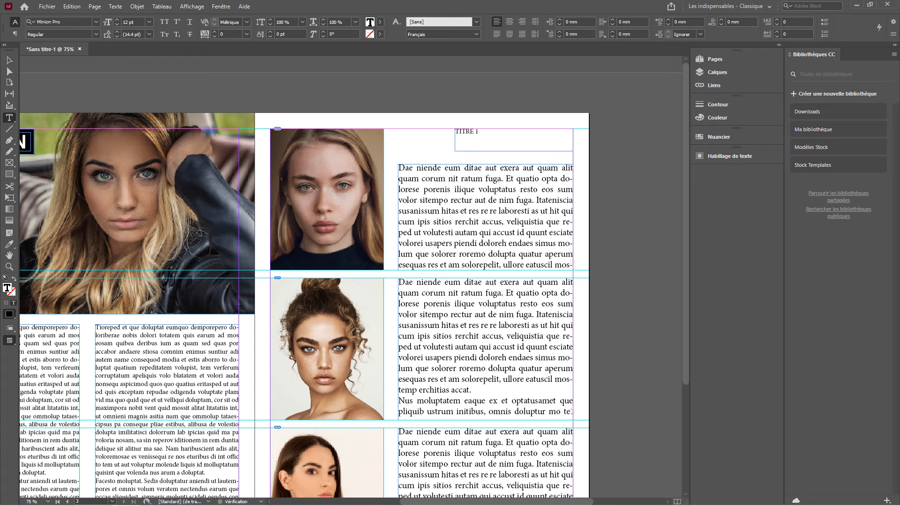
# - Set the "TITRE 1" text above the first right-page text block in Arial Bold
pyautogui.write('TITRE 1')
pyautogui.hotkey('ctrl', 'a')
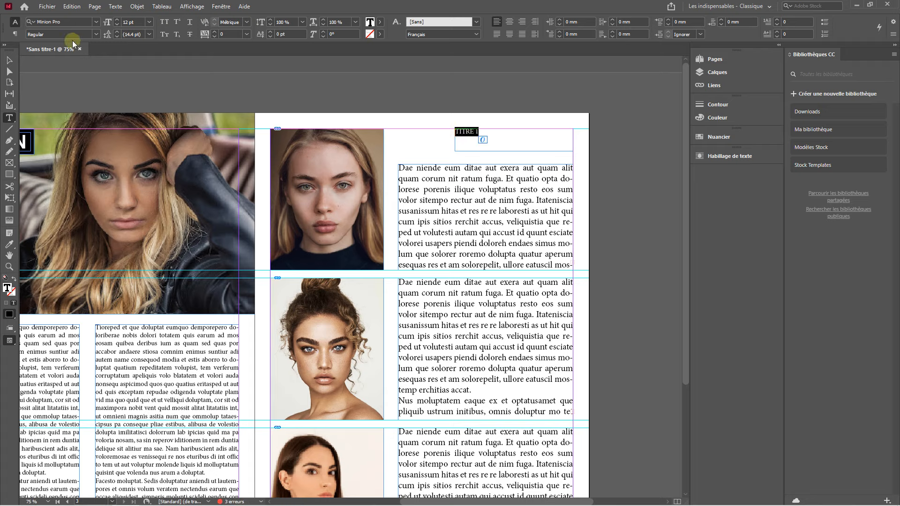
pyautogui.click(97, 22)
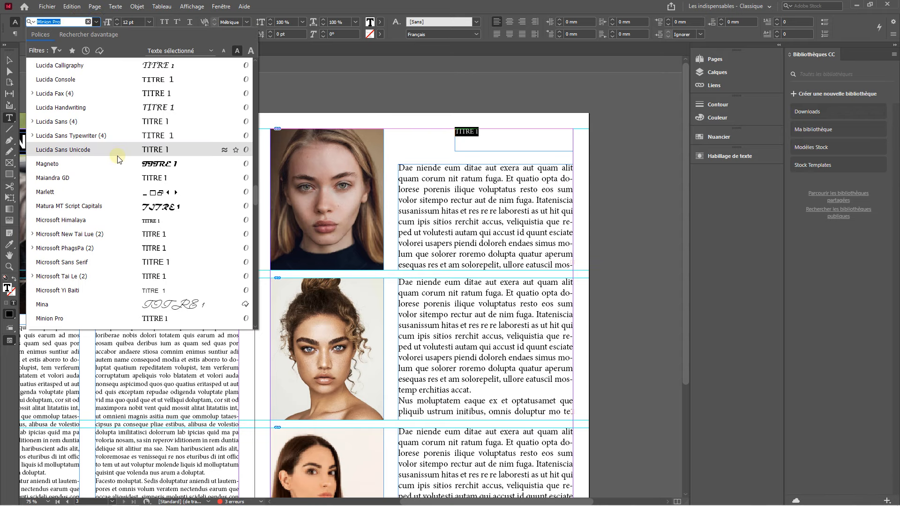
pyautogui.scroll(5, 117, 153)
pyautogui.press('Escape')
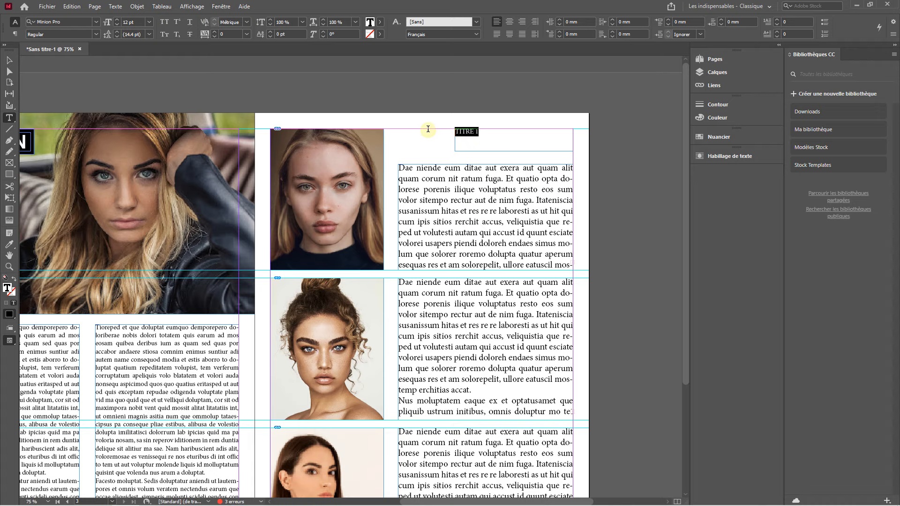
pyautogui.click(98, 25)
pyautogui.scroll(8, 230, 163)
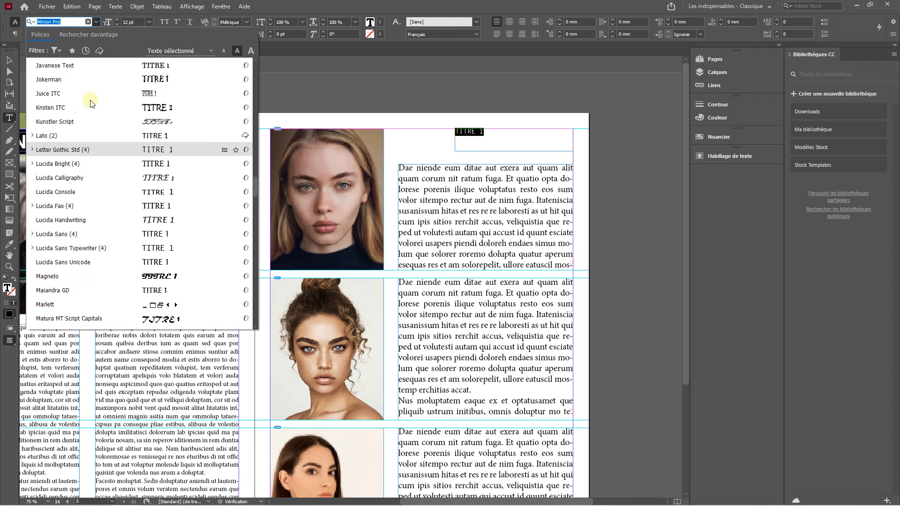
pyautogui.scroll(15, 230, 169)
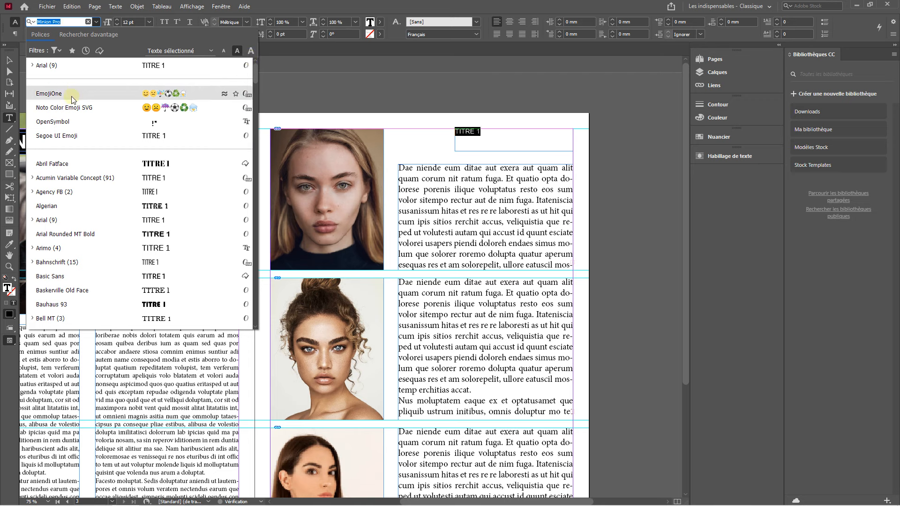
pyautogui.click(51, 69)
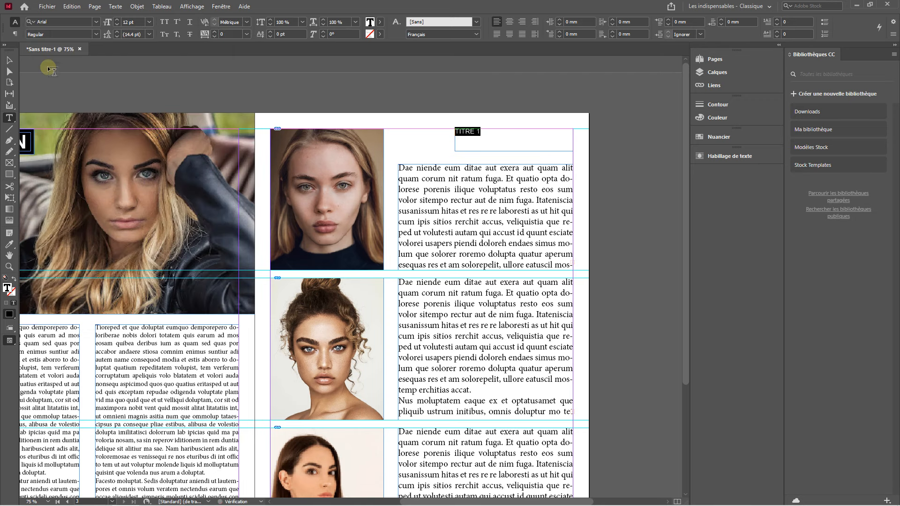
pyautogui.click(96, 34)
pyautogui.click(45, 103)
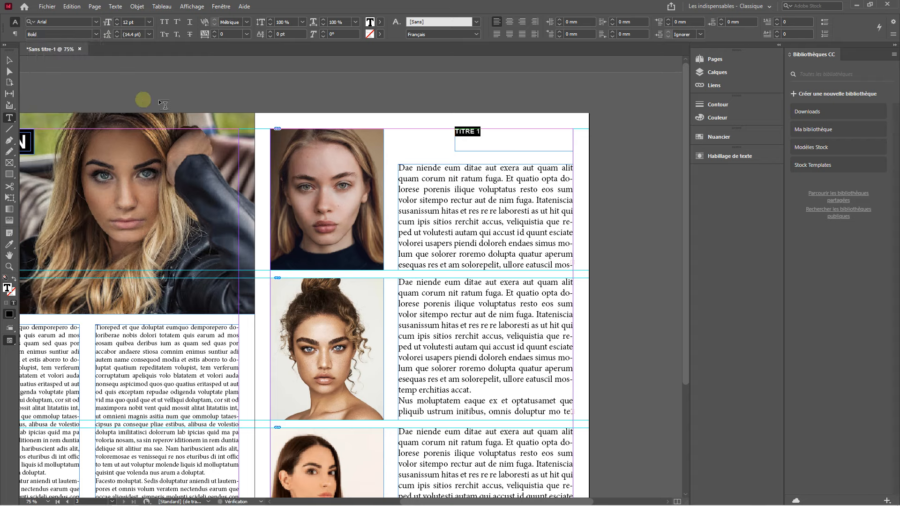
# - Enlarge the "TITRE 1" text to 30 pt
pyautogui.click(117, 20)
pyautogui.click(118, 20)
pyautogui.click(117, 20)
pyautogui.click(117, 20)
pyautogui.click(118, 20)
pyautogui.click(117, 21)
pyautogui.click(117, 21)
pyautogui.click(117, 20)
pyautogui.click(117, 21)
pyautogui.click(117, 21)
pyautogui.click(117, 20)
pyautogui.click(117, 22)
pyautogui.click(117, 21)
pyautogui.click(118, 21)
pyautogui.click(117, 21)
pyautogui.click(117, 21)
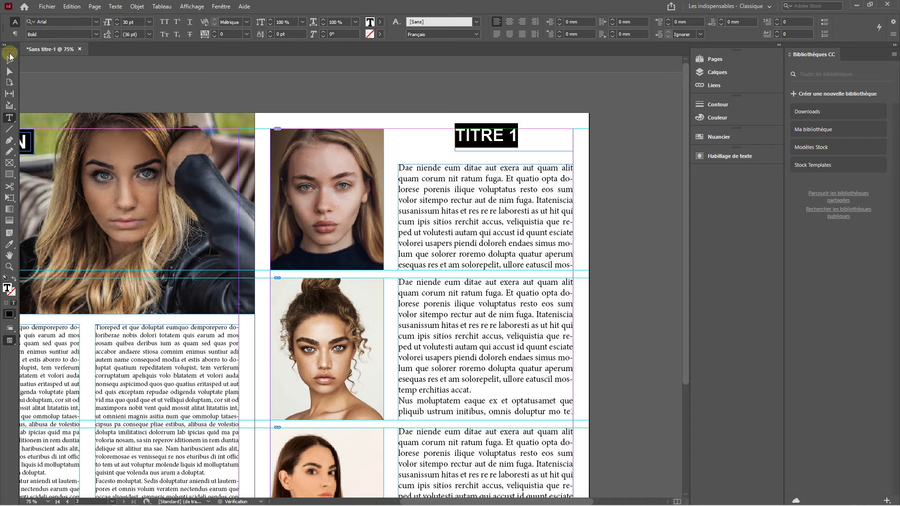
pyautogui.click(9, 60)
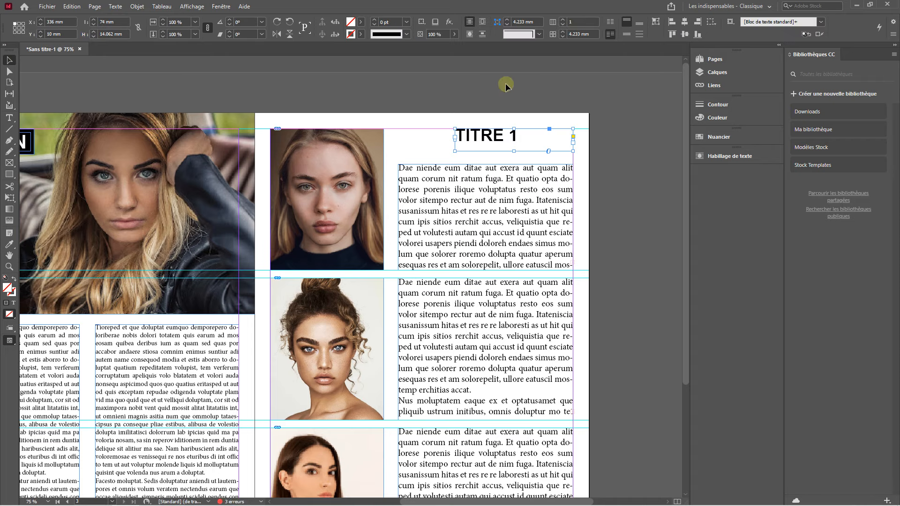
# - Centre the "TITRE 1" text horizontally within its frame
pyautogui.doubleClick(491, 136)
pyautogui.moveTo(515, 136); pyautogui.dragTo(458, 135)
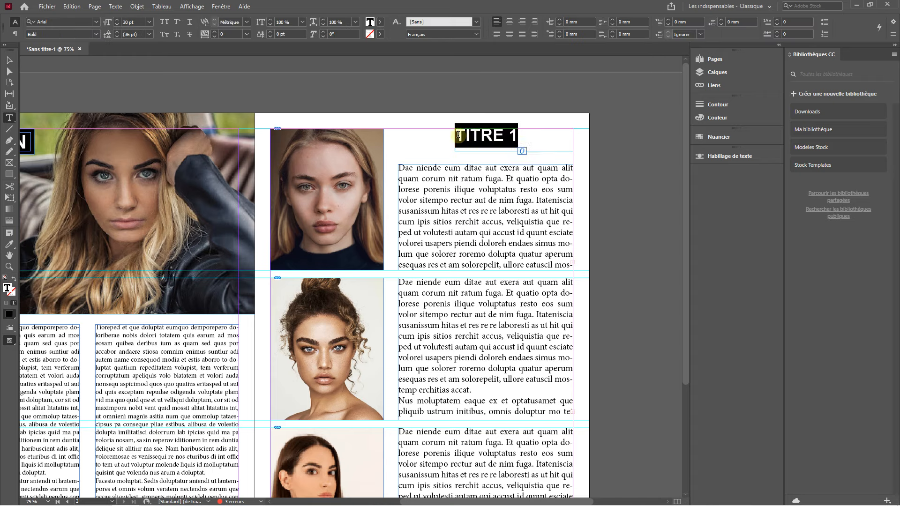
pyautogui.click(509, 21)
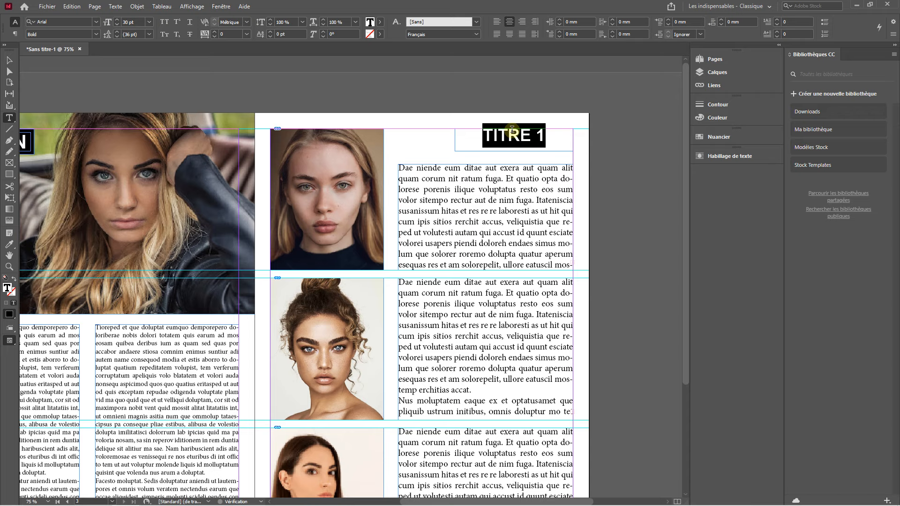
# - Set the title frame's vertical justification to centred (Centrer) in its text frame options
pyautogui.rightClick(511, 134)
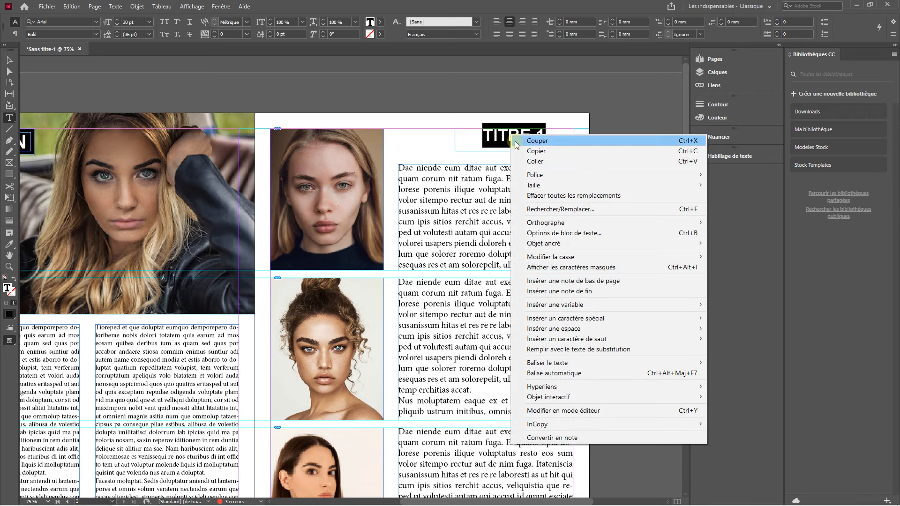
pyautogui.click(564, 233)
pyautogui.click(537, 197)
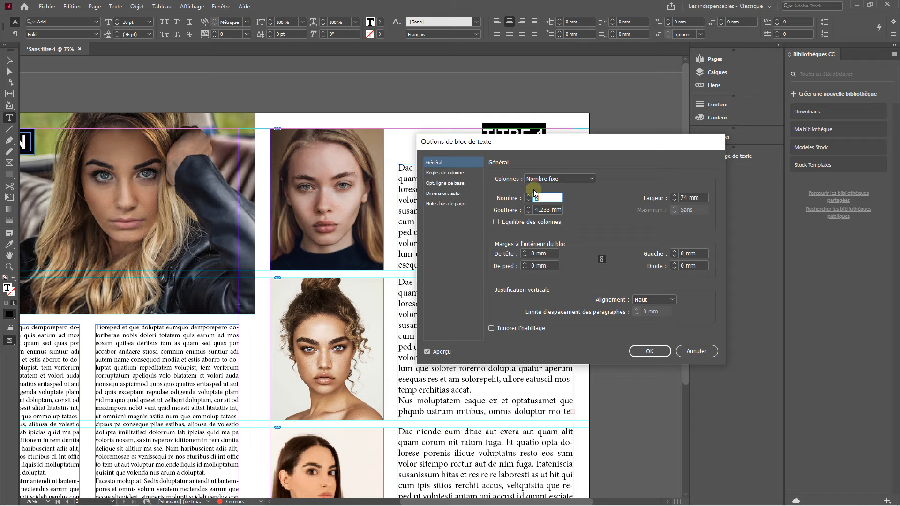
pyautogui.click(653, 300)
pyautogui.click(652, 319)
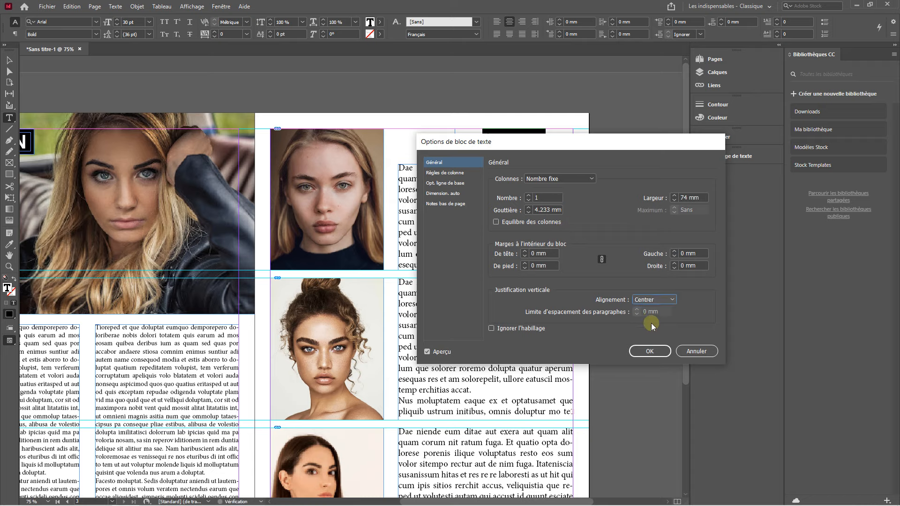
pyautogui.click(650, 351)
# - Move the title frame flush with the left edge of the text block below it and left-align the title
pyautogui.click(9, 60)
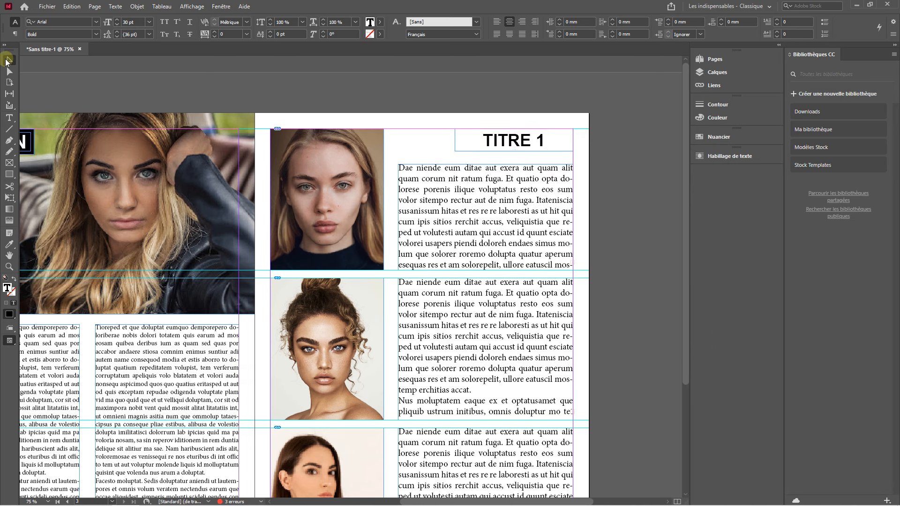
pyautogui.moveTo(504, 141); pyautogui.dragTo(447, 138)
pyautogui.doubleClick(485, 142)
pyautogui.hotkey('ctrl', 'a')
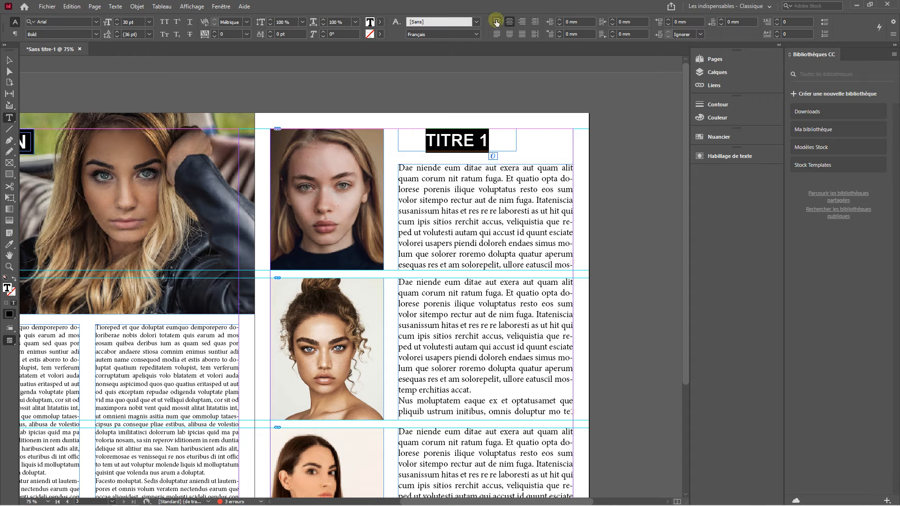
pyautogui.click(497, 22)
pyautogui.click(459, 140)
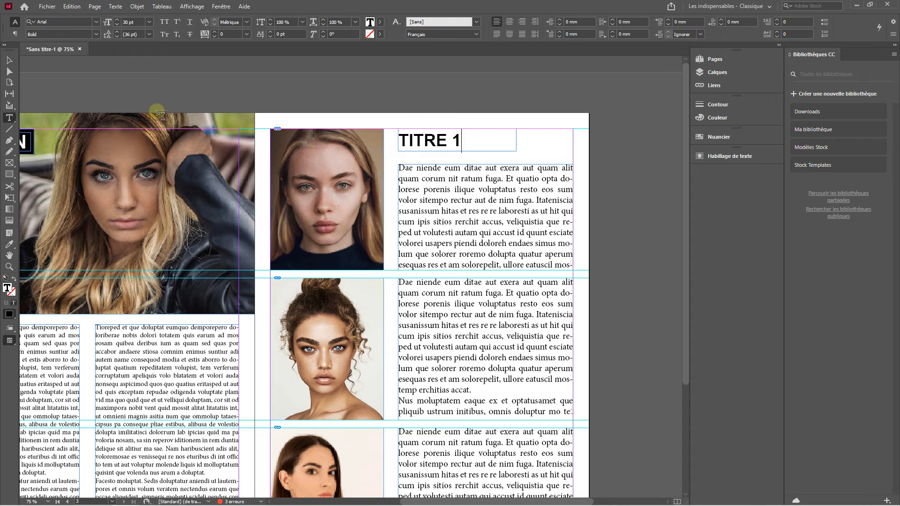
pyautogui.click(9, 60)
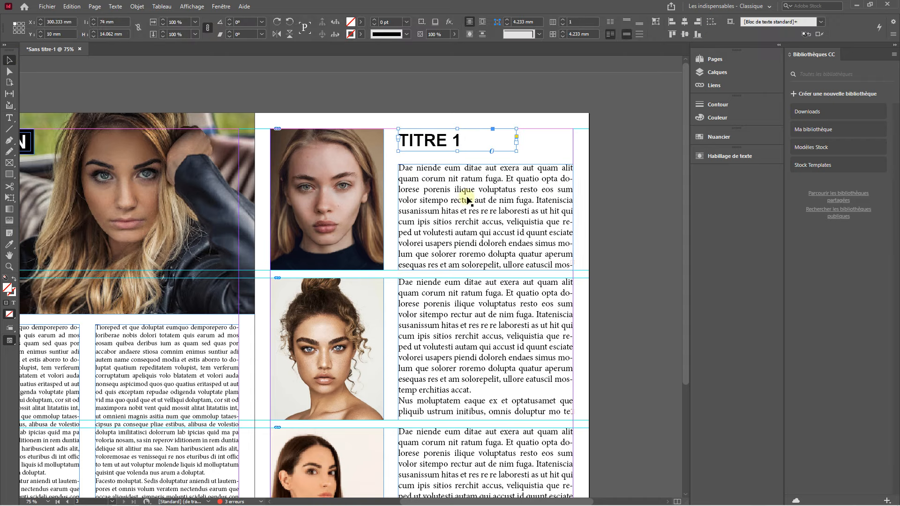
# - Extend the upper edge of the text frame beside the top portrait to just below the title frame
pyautogui.click(470, 168)
pyautogui.moveTo(485, 165); pyautogui.dragTo(485, 155)
pyautogui.click(553, 143)
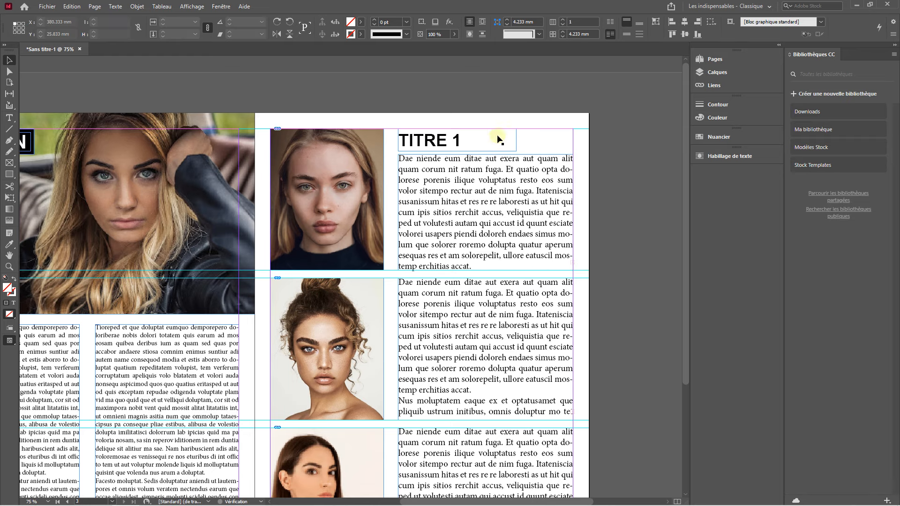
# - Delete the text frames beside the middle and bottom portraits on the right page
pyautogui.hotkey('ctrl', '-')
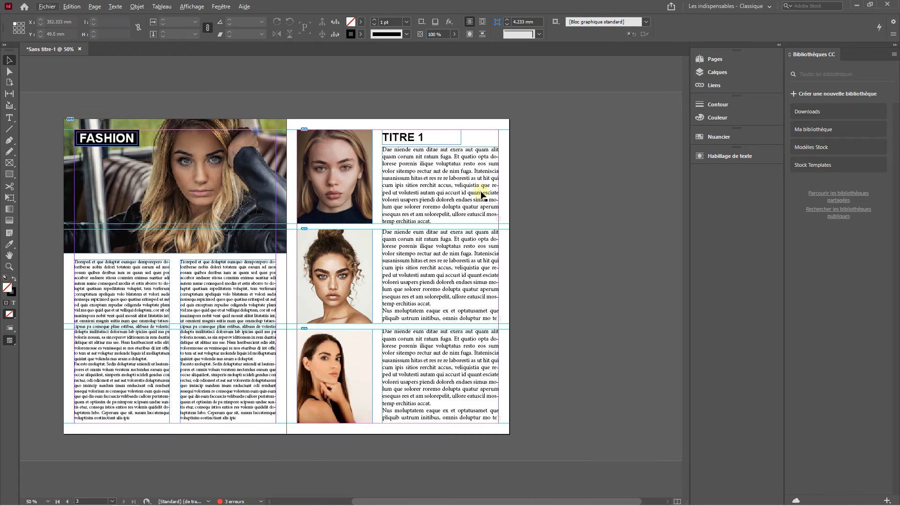
pyautogui.click(444, 257)
pyautogui.moveTo(444, 257); pyautogui.dragTo(421, 346)
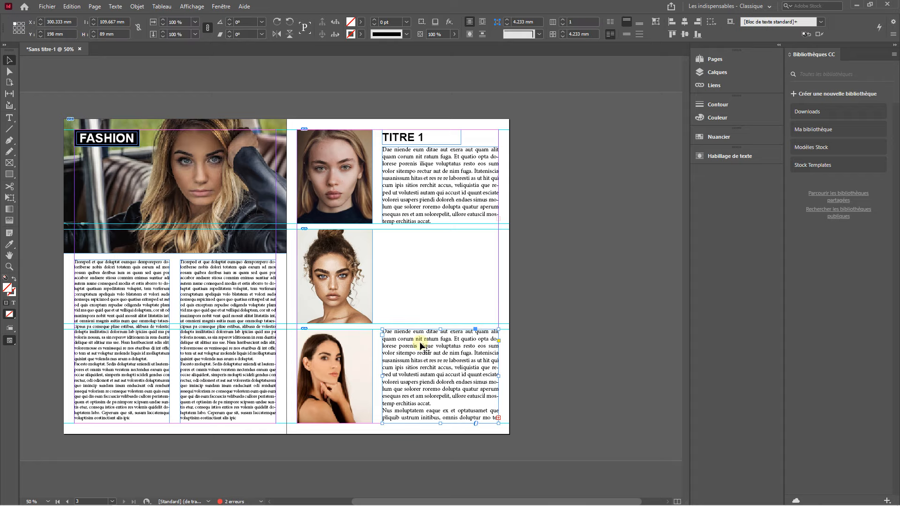
pyautogui.press('Delete')
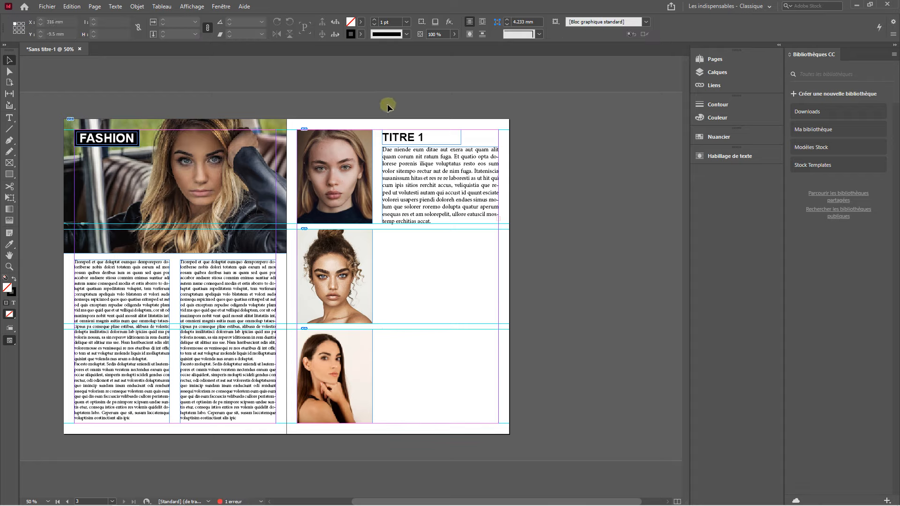
# - Duplicate the title and text frames together beside the middle and bottom portraits, aligned with the guides
pyautogui.click(399, 137)
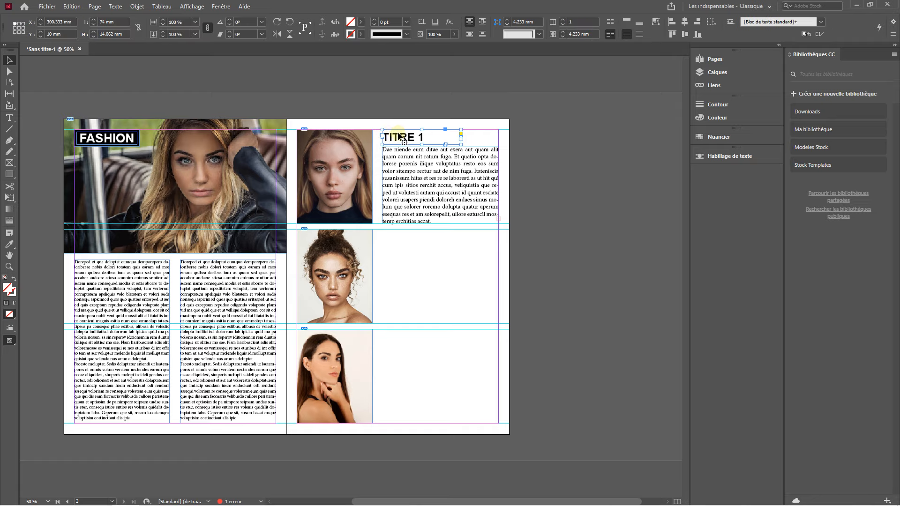
pyautogui.keyDown('shift'); pyautogui.click(424, 172); pyautogui.keyUp('shift')
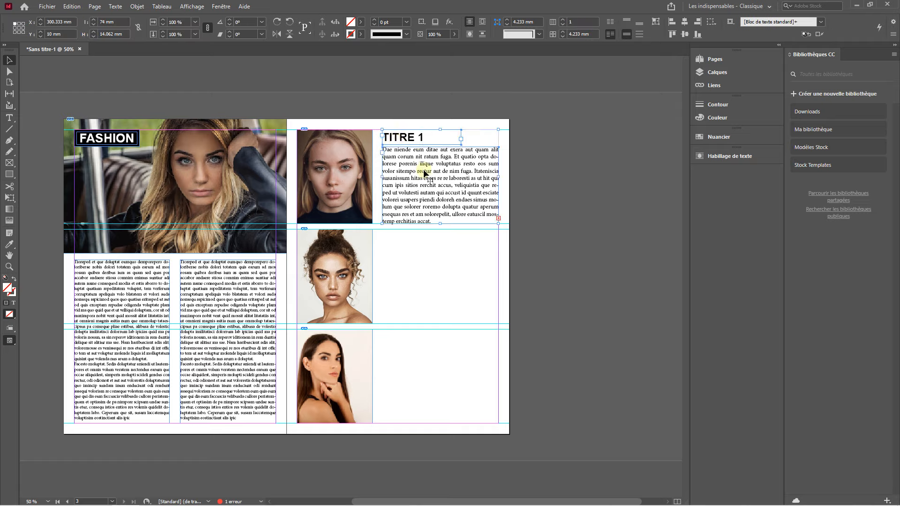
pyautogui.moveTo(430, 171); pyautogui.dragTo(424, 372)
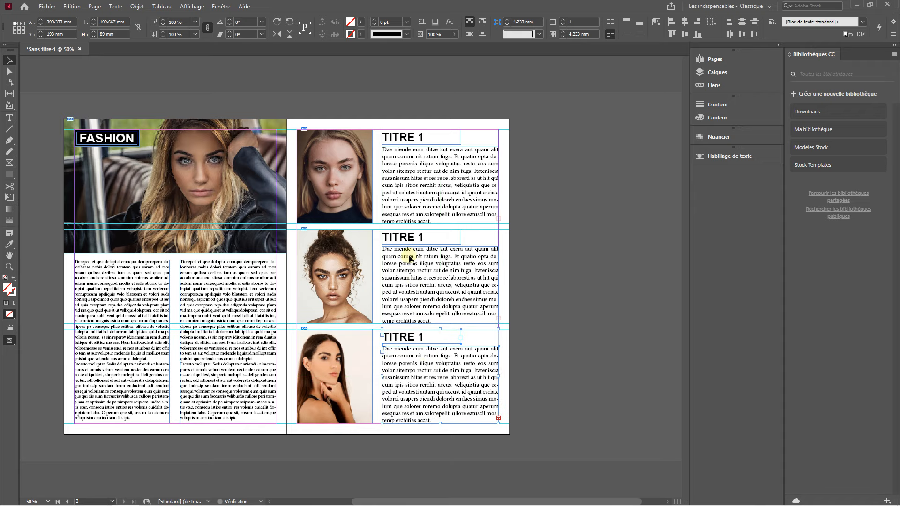
# - Change the title beside the middle portrait to "TITRE 2"
pyautogui.hscroll(-2, 410, 257)
pyautogui.hotkey('ctrl', '1')
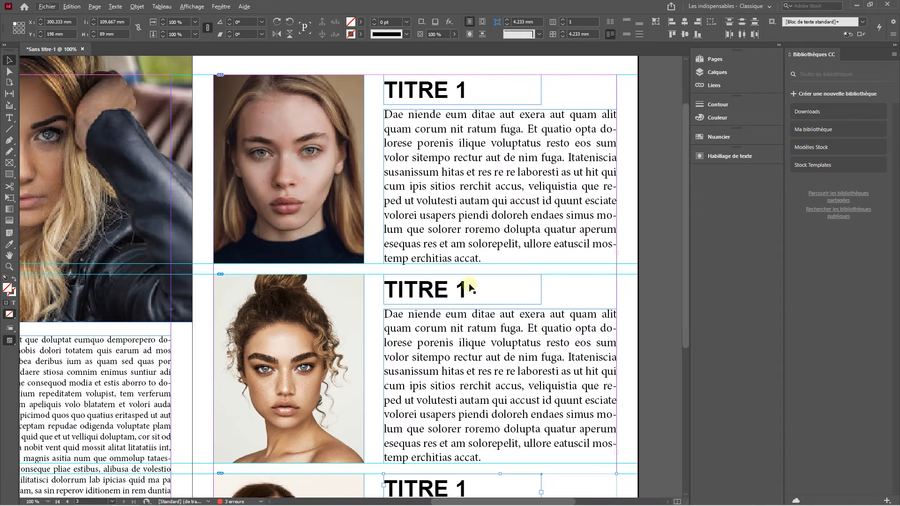
pyautogui.doubleClick(480, 235)
pyautogui.press('BackSpace')
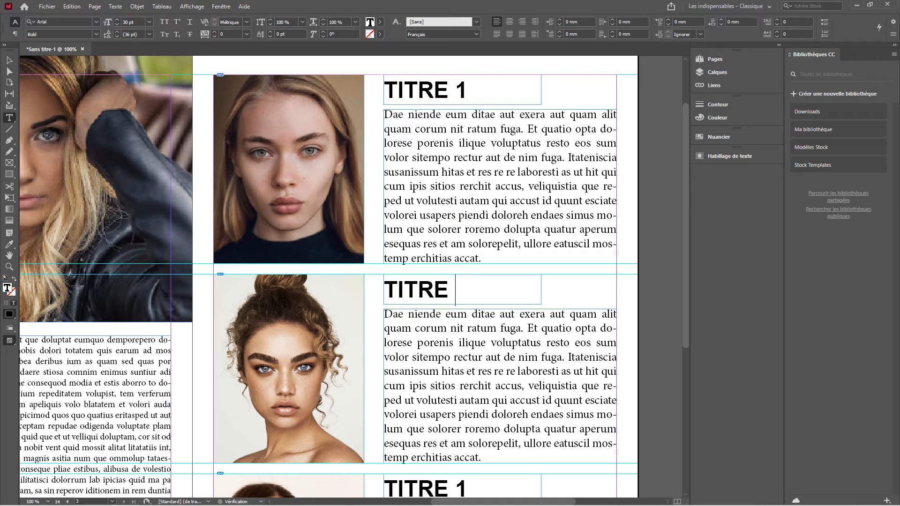
pyautogui.write('1')
pyautogui.press('BackSpace')
pyautogui.write('2')
# - Change the title beside the bottom portrait to "TITRE 3"
pyautogui.scroll(-5, 482, 300)
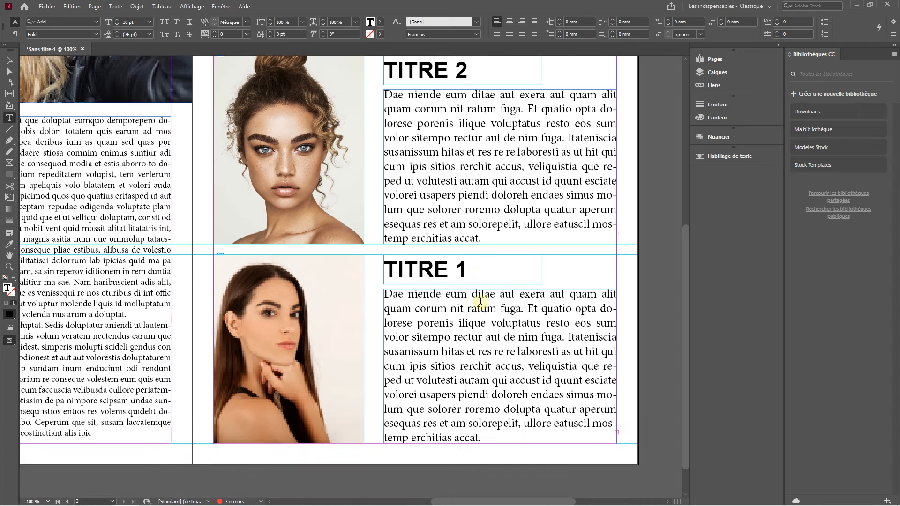
pyautogui.click(465, 269)
pyautogui.press('BackSpace')
pyautogui.write('3')
pyautogui.hotkey('ctrl', '-')
pyautogui.hotkey('ctrl', '-')
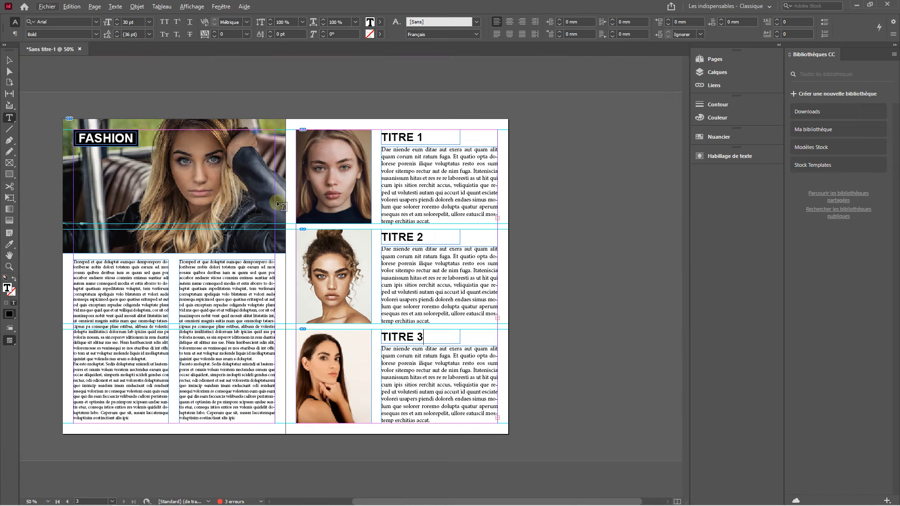
# - Show the finished spread in the preview screen mode (Aperçu) with nothing selected
pyautogui.click(9, 61)
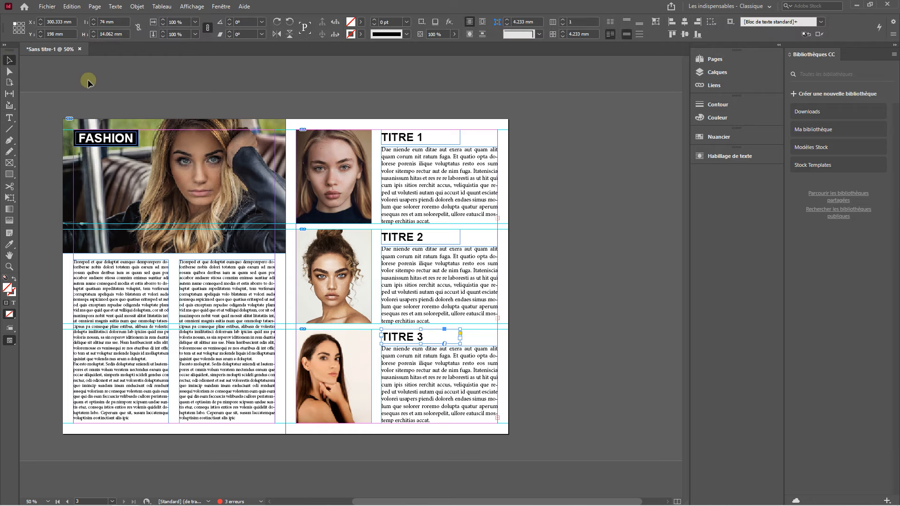
pyautogui.click(192, 6)
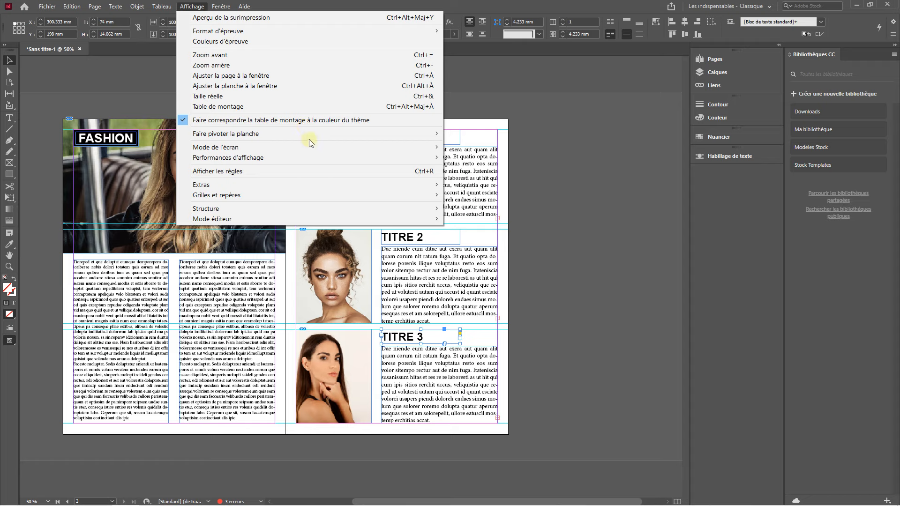
pyautogui.moveTo(311, 149)
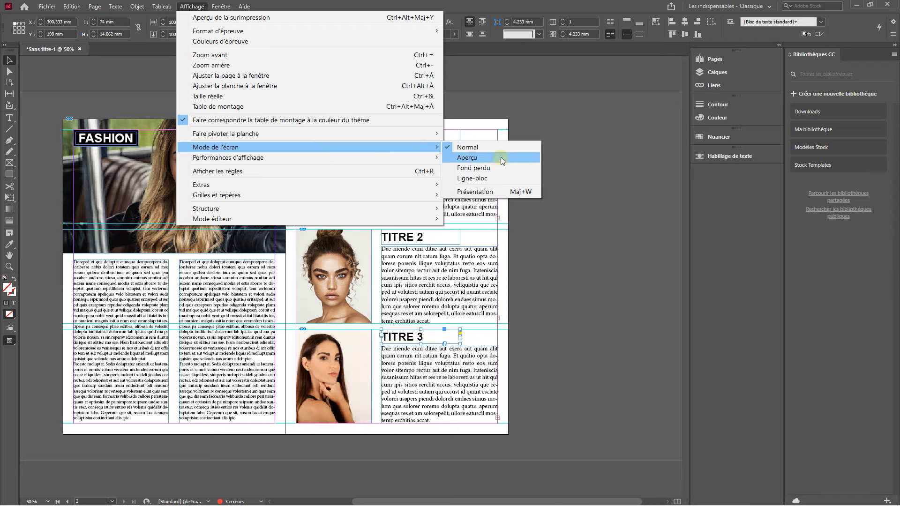
pyautogui.click(483, 159)
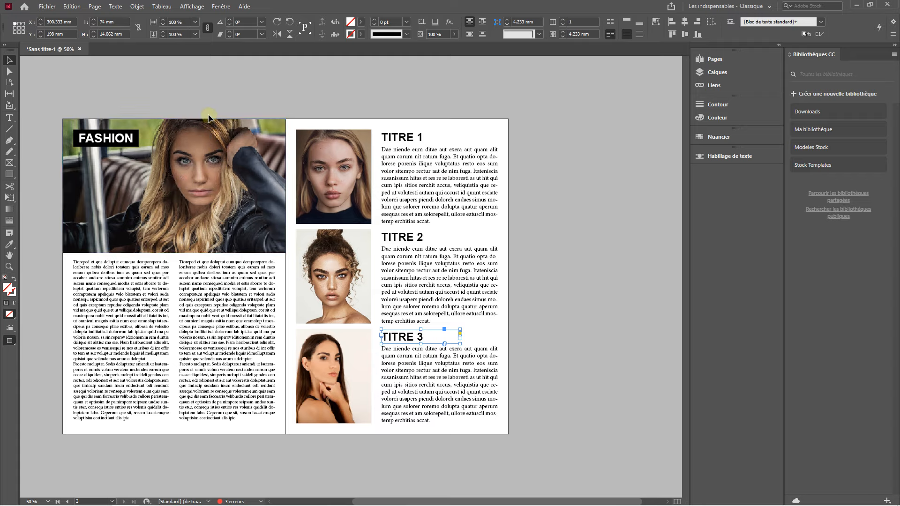
pyautogui.click(29, 74)
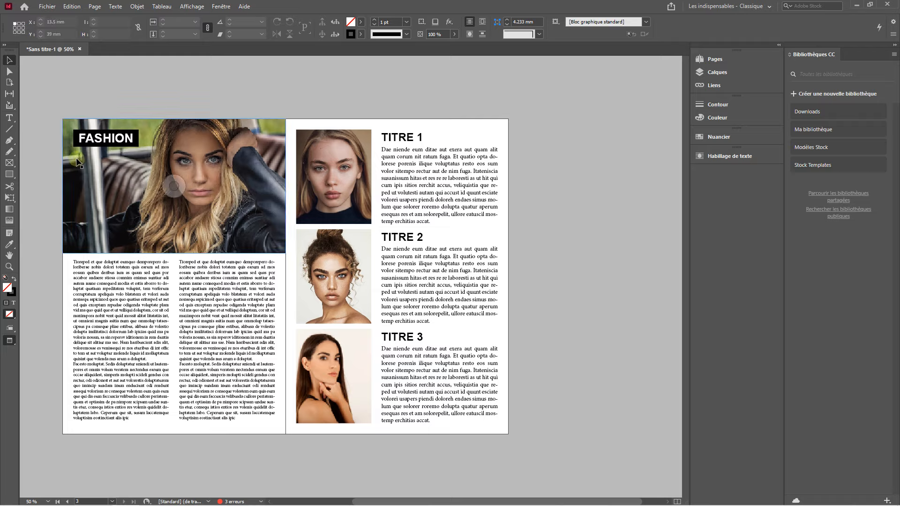
pyautogui.click(80, 144)
pyautogui.click(39, 89)
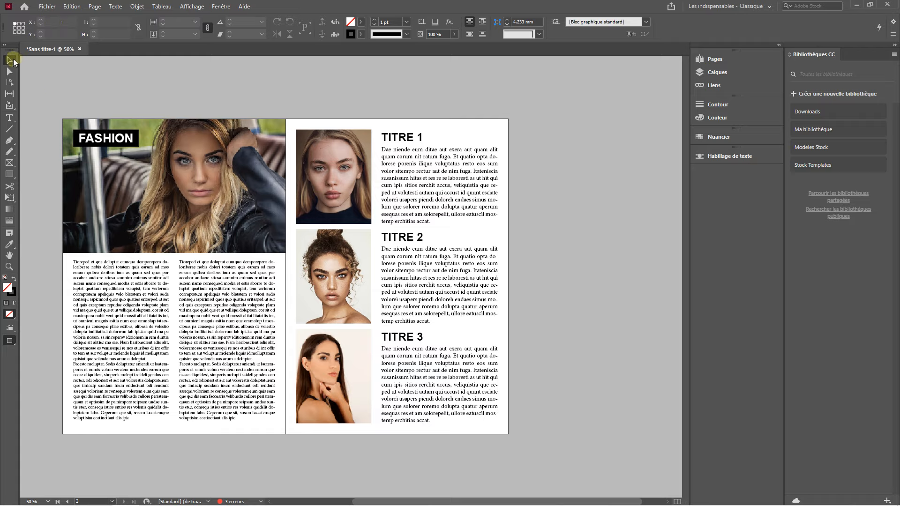